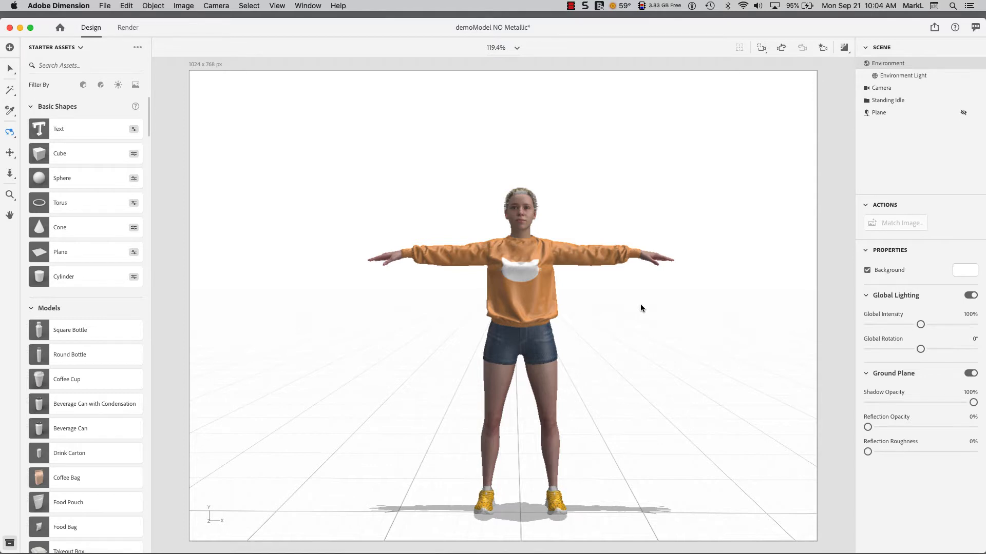
Step: Show the hidden lighting diagram plane and view it from the TOP Diagrahm camera bookmark
click(964, 114)
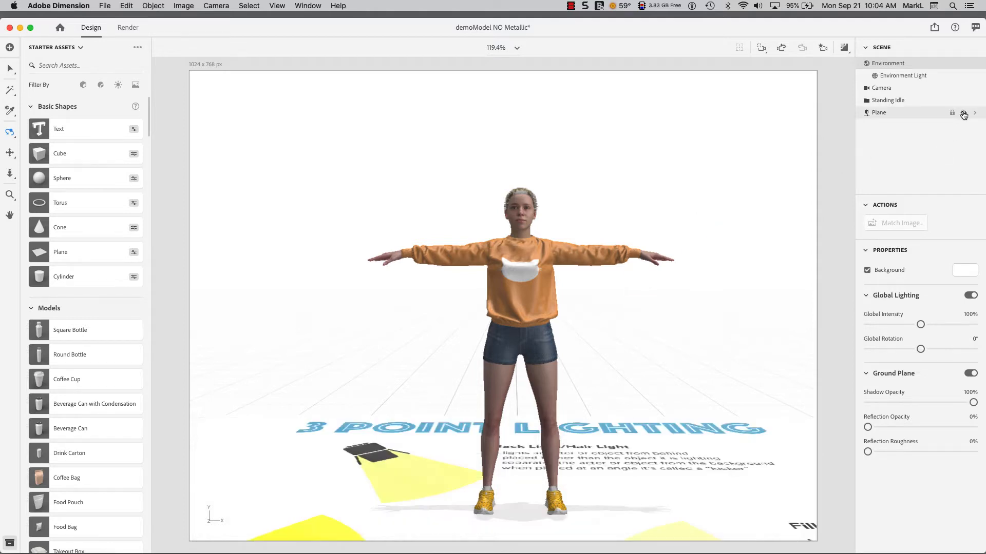
click(823, 50)
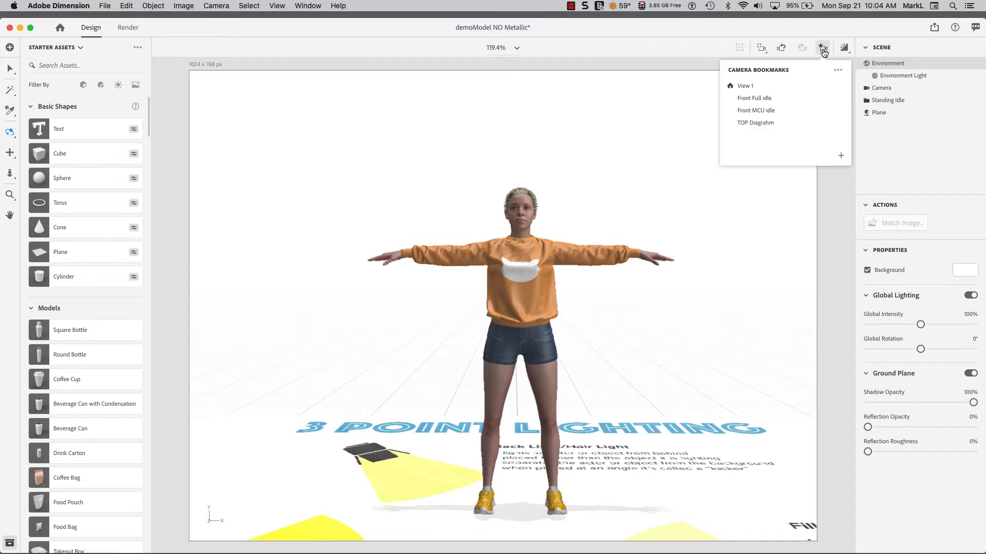
click(796, 126)
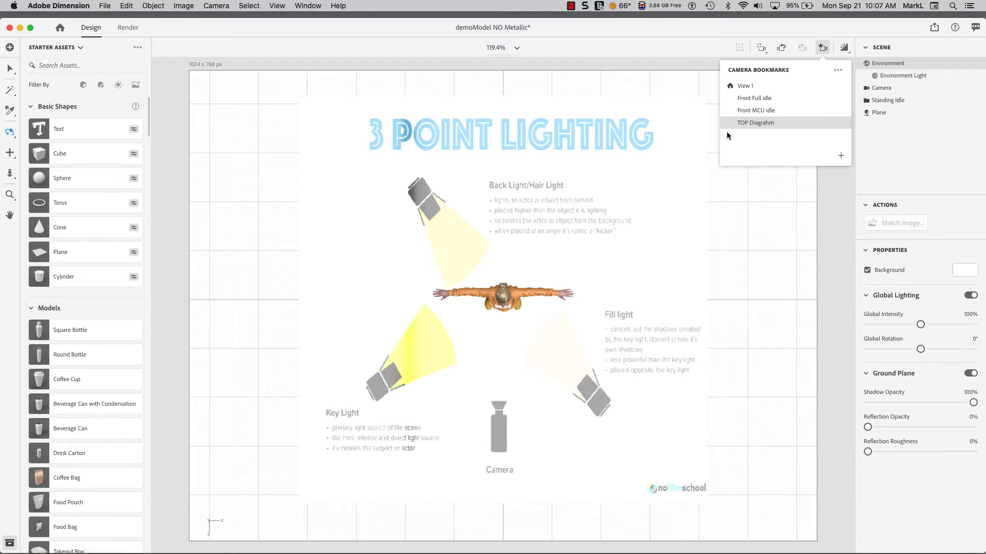
Step: Switch to the Front Full idle camera bookmark and hide the diagram plane
click(754, 98)
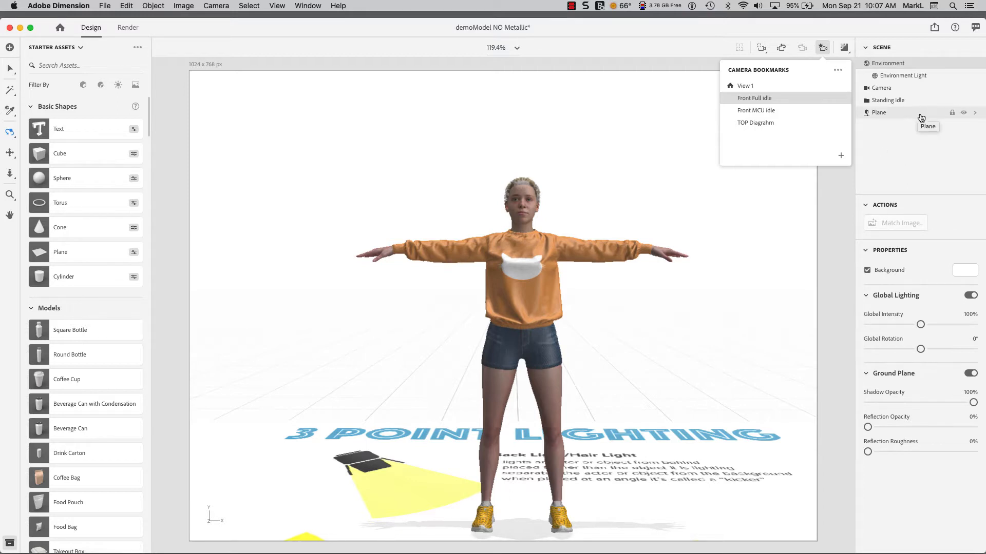
click(963, 113)
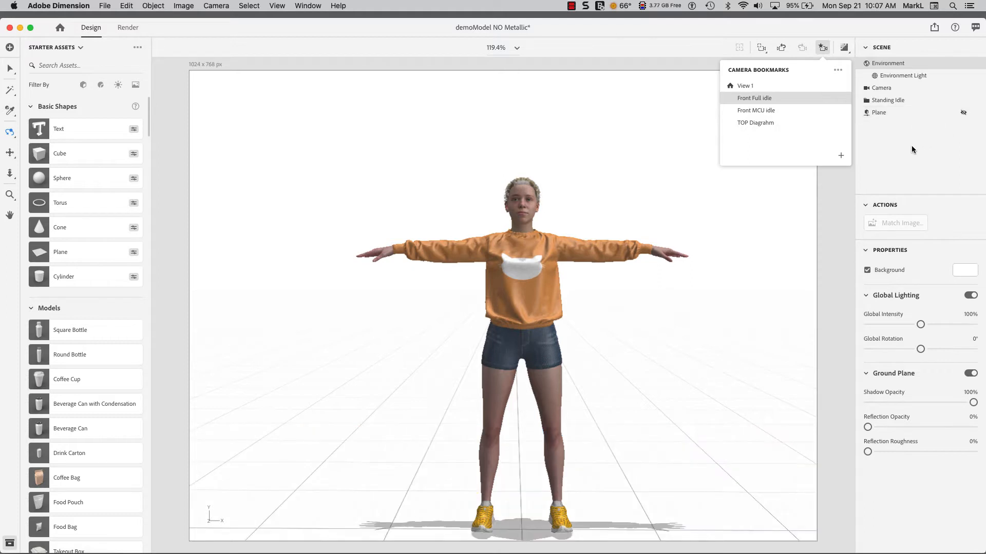
click(895, 146)
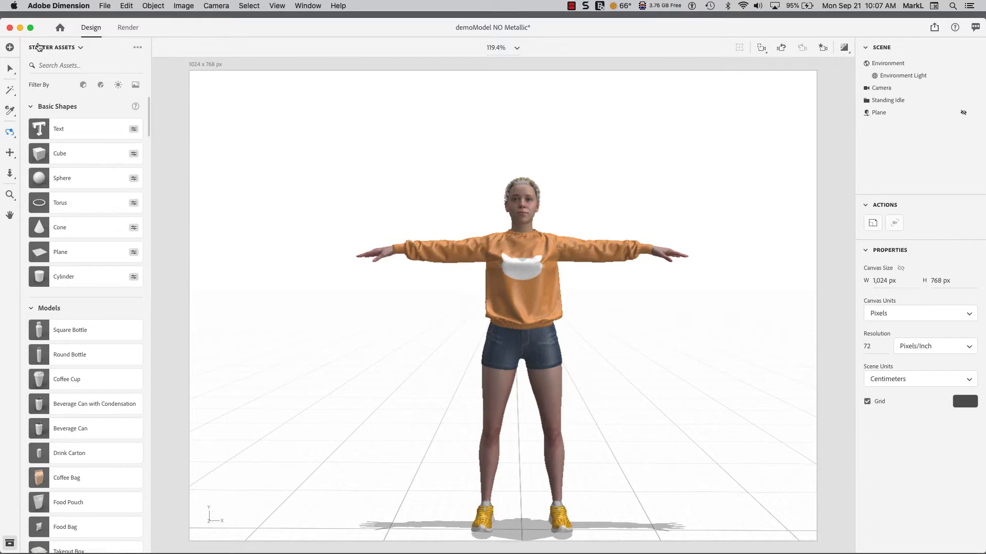
Step: Add the 3-Point Light preset to the scene and hide the Environment, Key, Fill and Back Lights
click(118, 87)
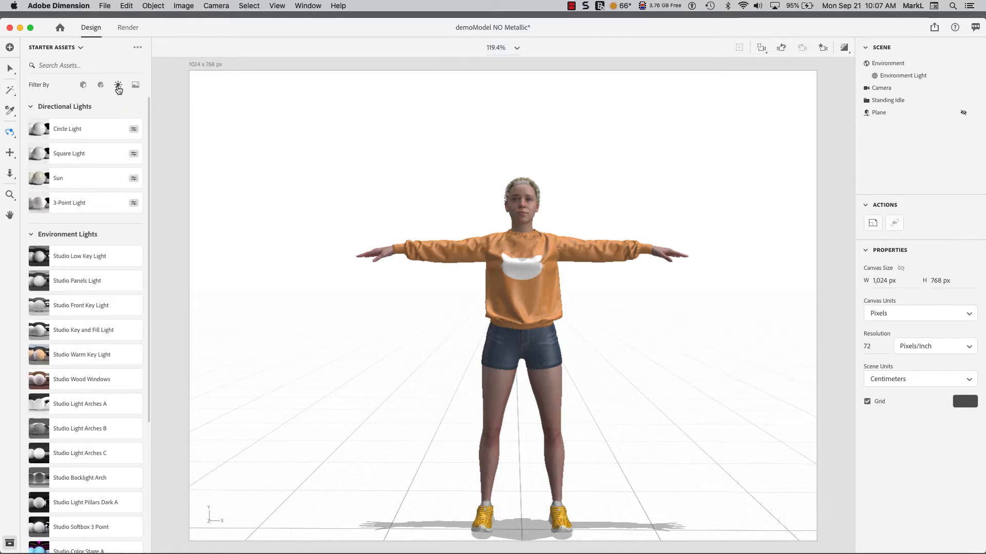
click(78, 204)
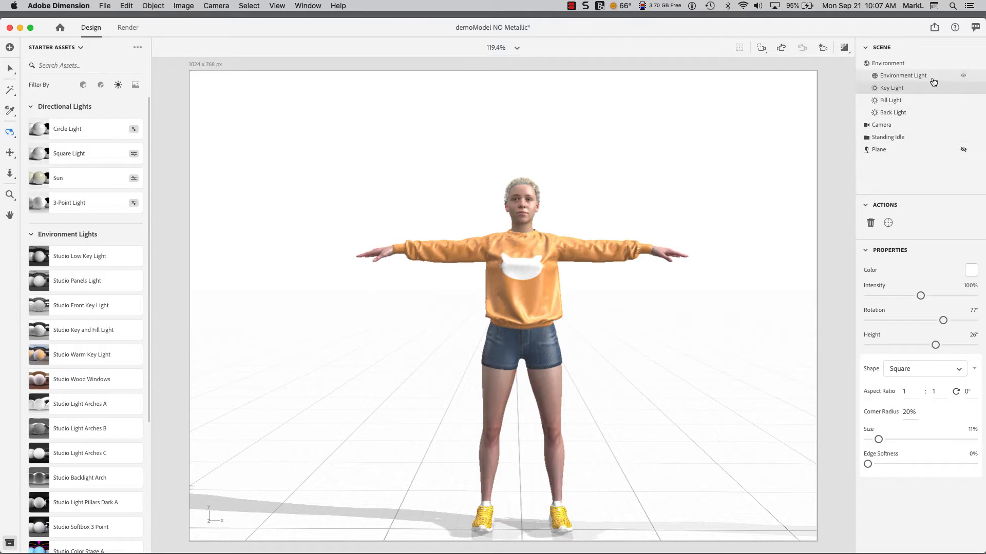
click(963, 77)
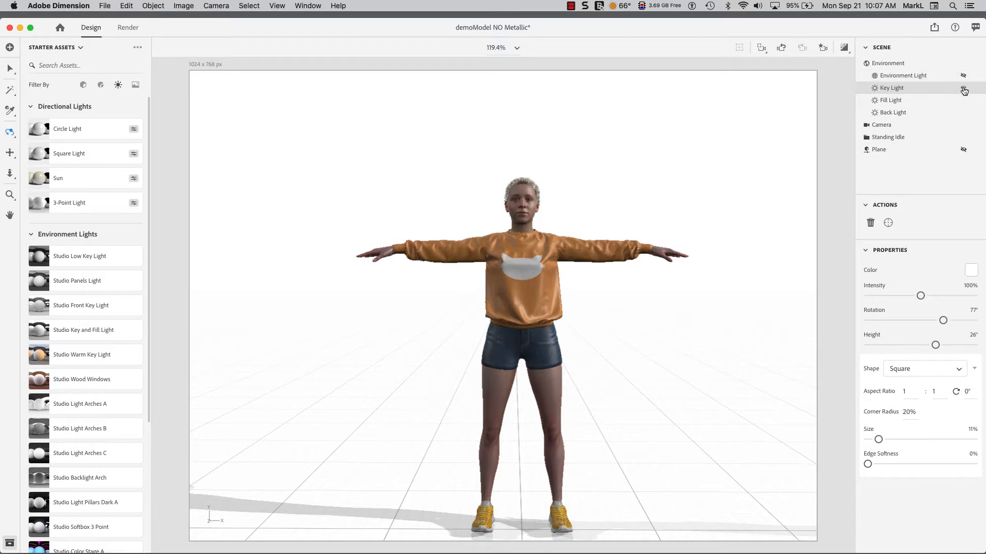
click(963, 89)
click(964, 101)
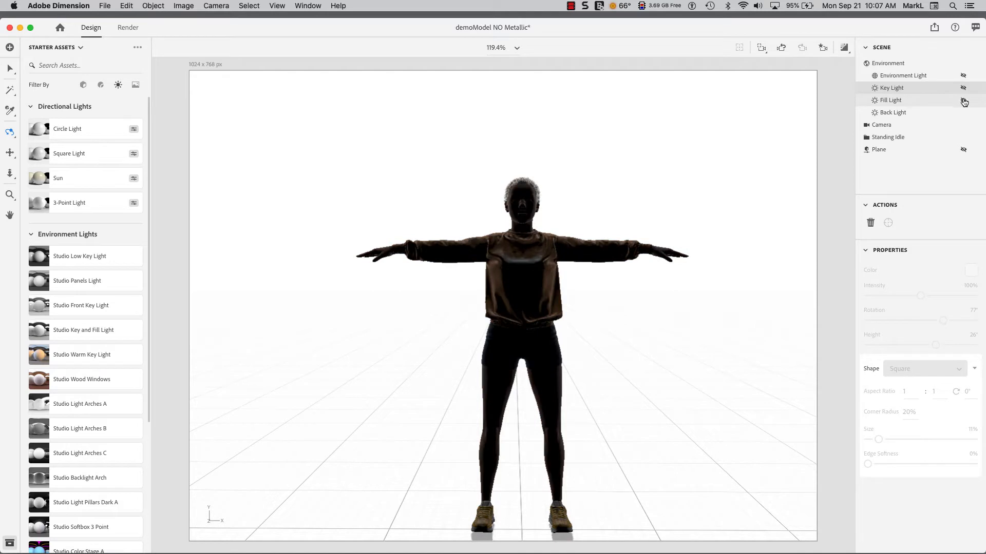
click(963, 113)
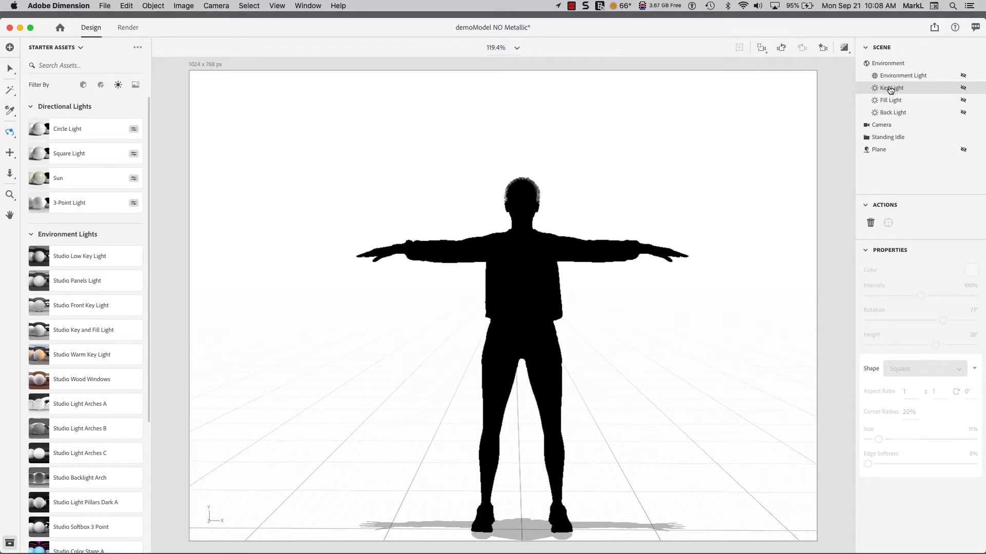
Step: Make only the Key Light visible and check its effect on the model in the render preview
click(964, 90)
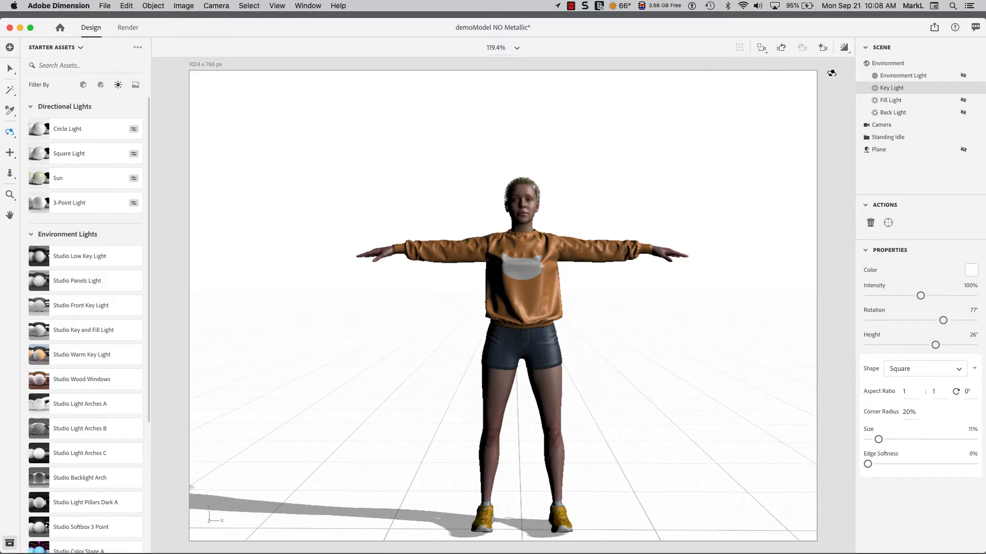
click(844, 52)
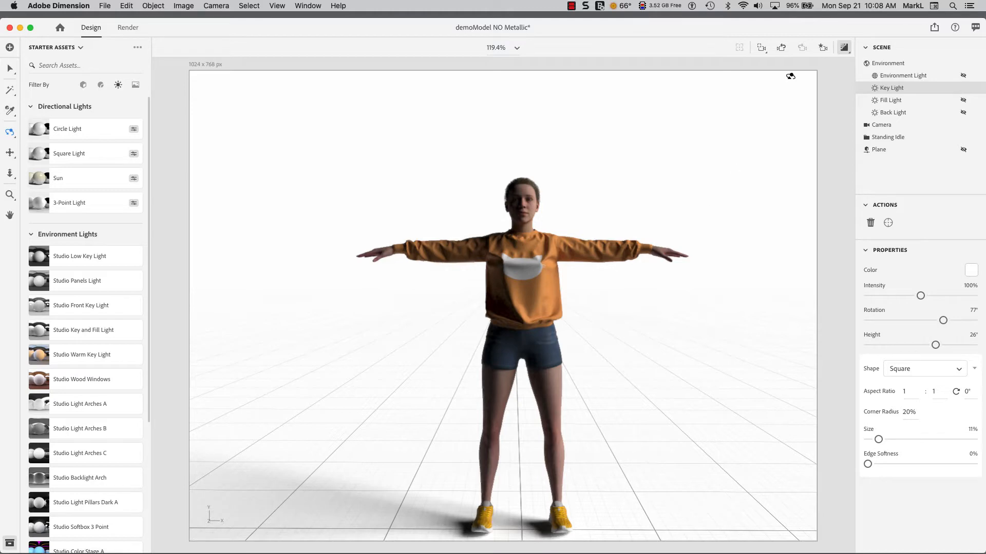
click(844, 49)
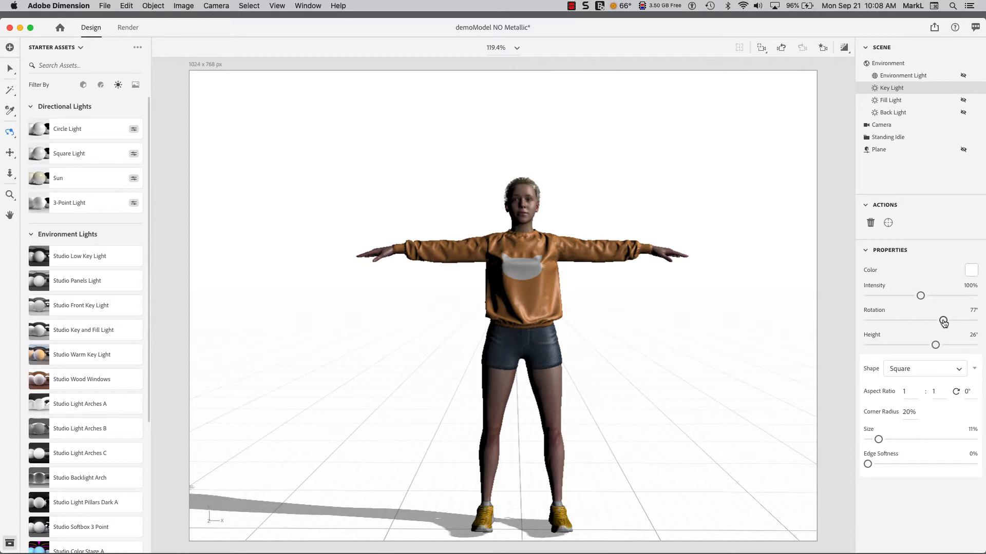
Step: Set the Key Light's rotation to -45° and its height to 45°
drag(943, 322, 907, 323)
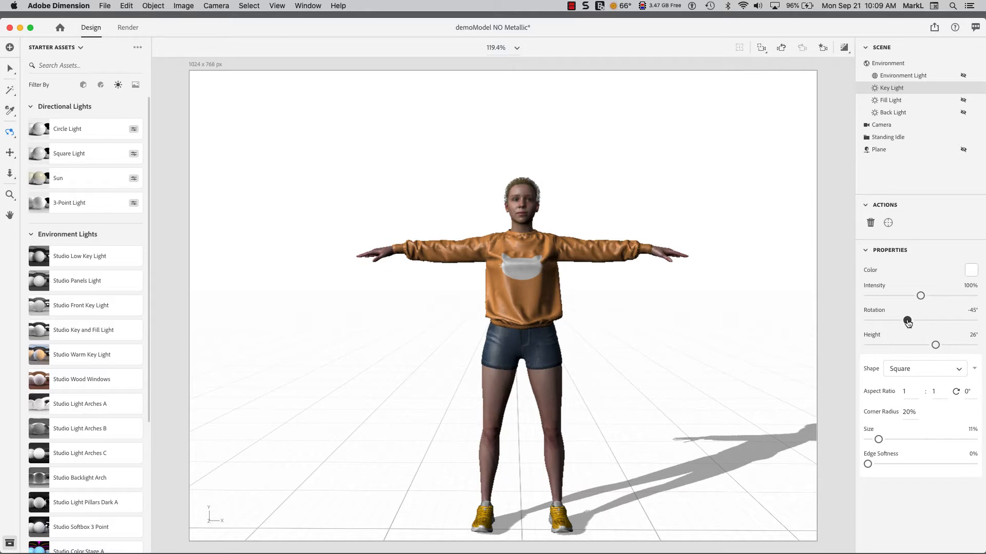
drag(908, 322, 907, 322)
drag(935, 347, 948, 348)
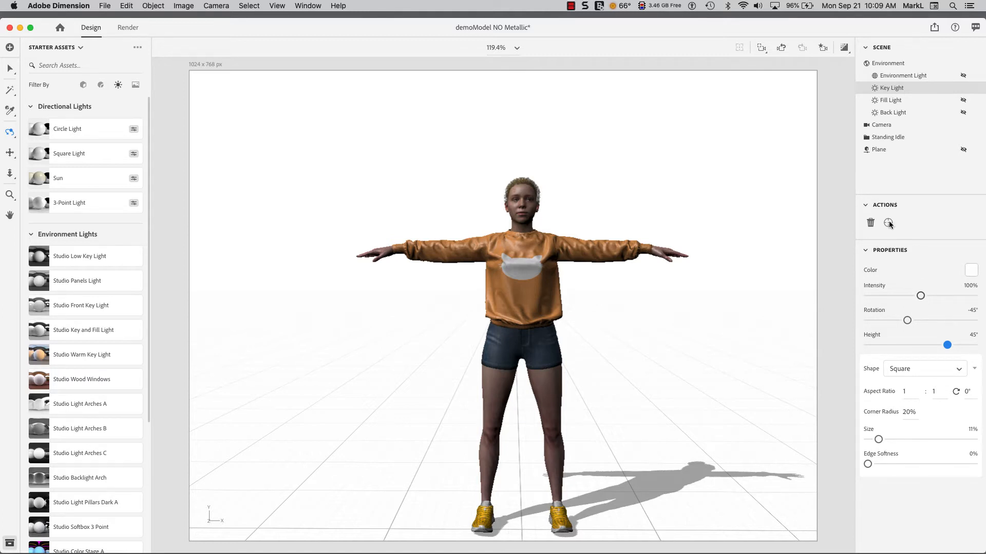
Step: Inspect the key lighting on the face from the Front MCU idle bookmark with render preview, and return to Front Full idle
click(822, 49)
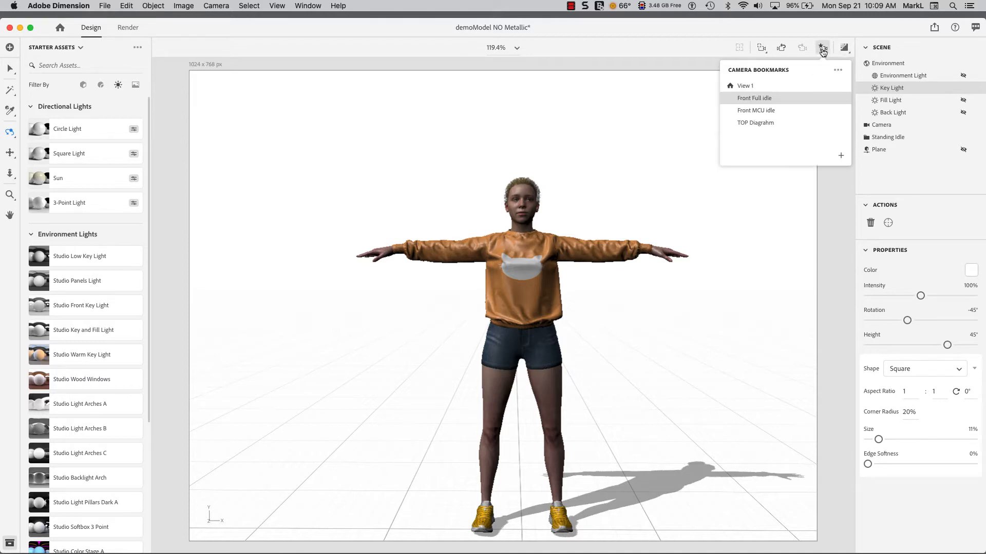
click(802, 110)
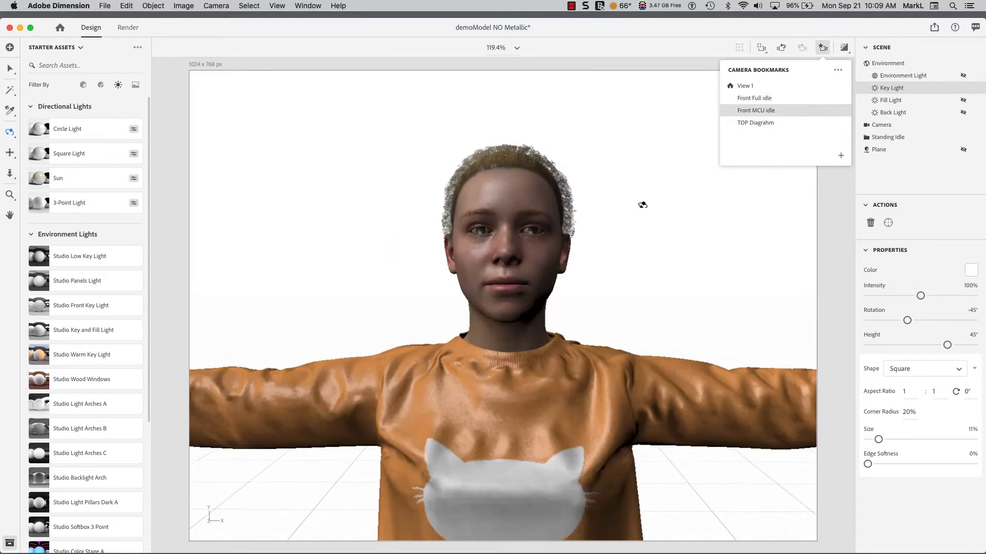
click(877, 183)
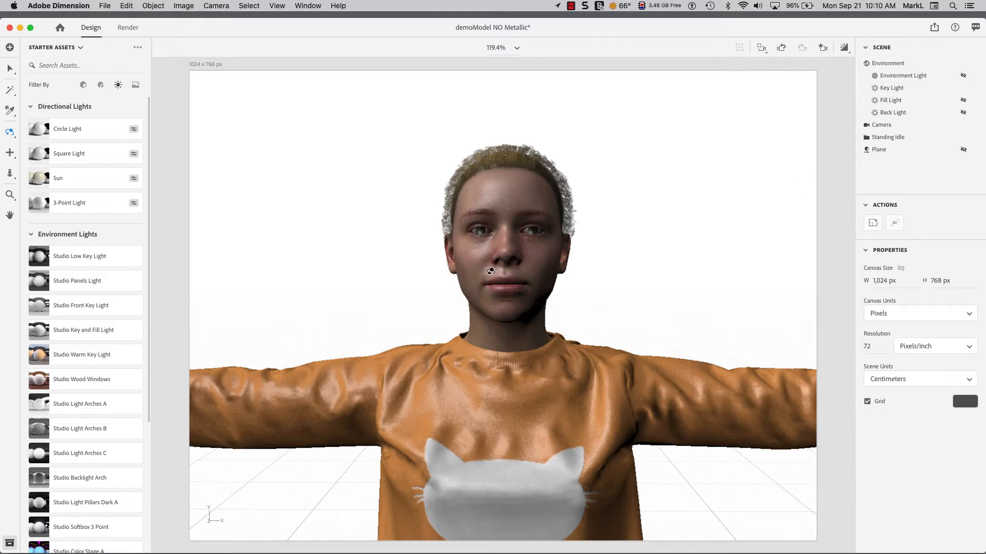
click(844, 48)
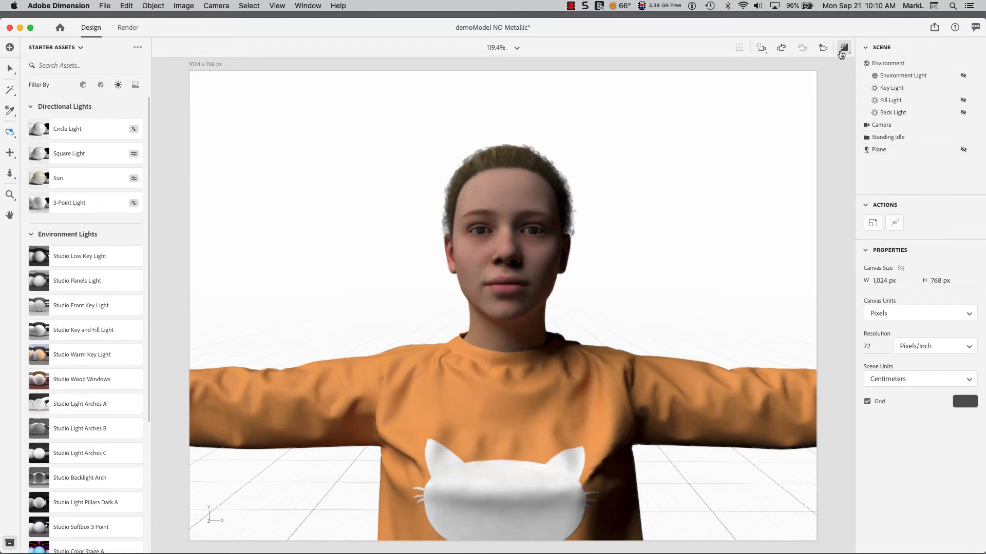
click(823, 48)
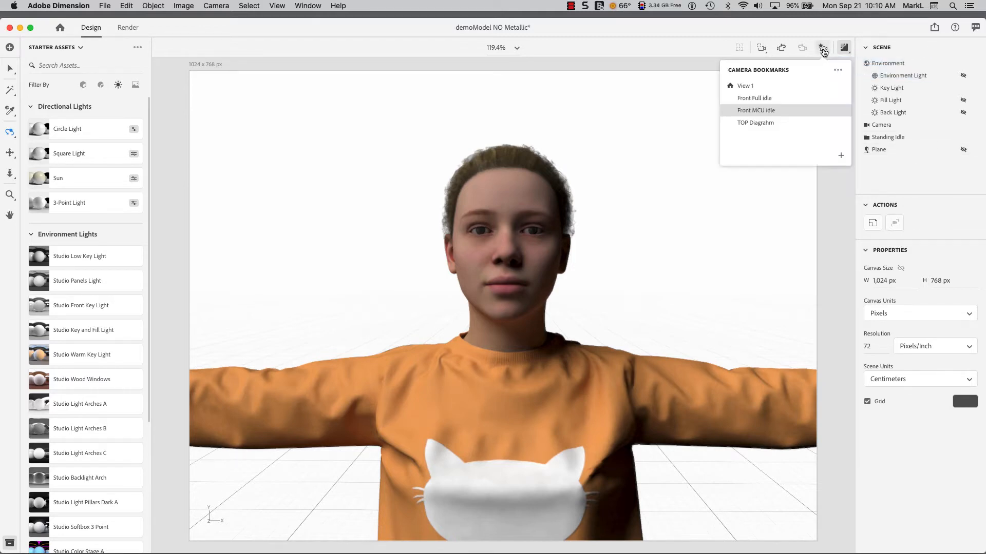
click(793, 99)
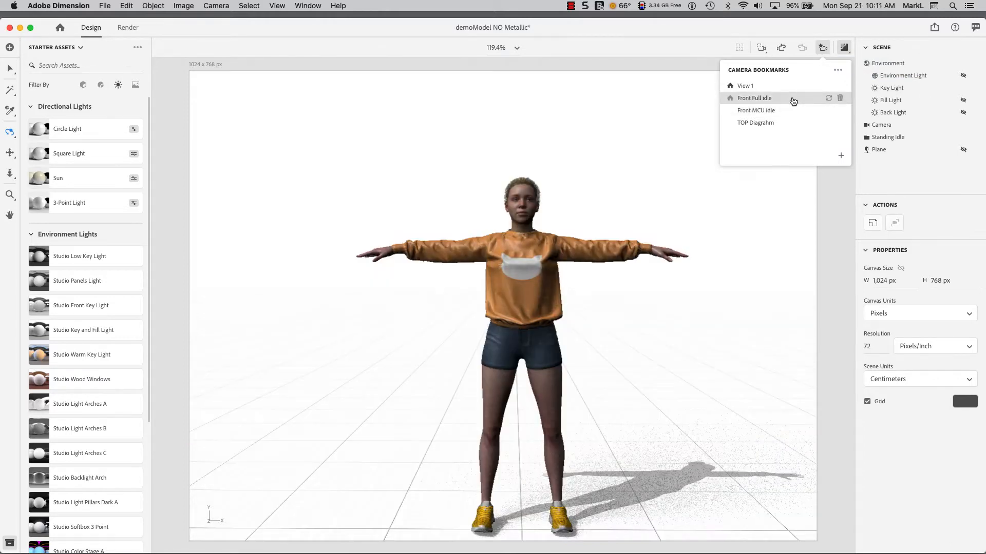
click(844, 49)
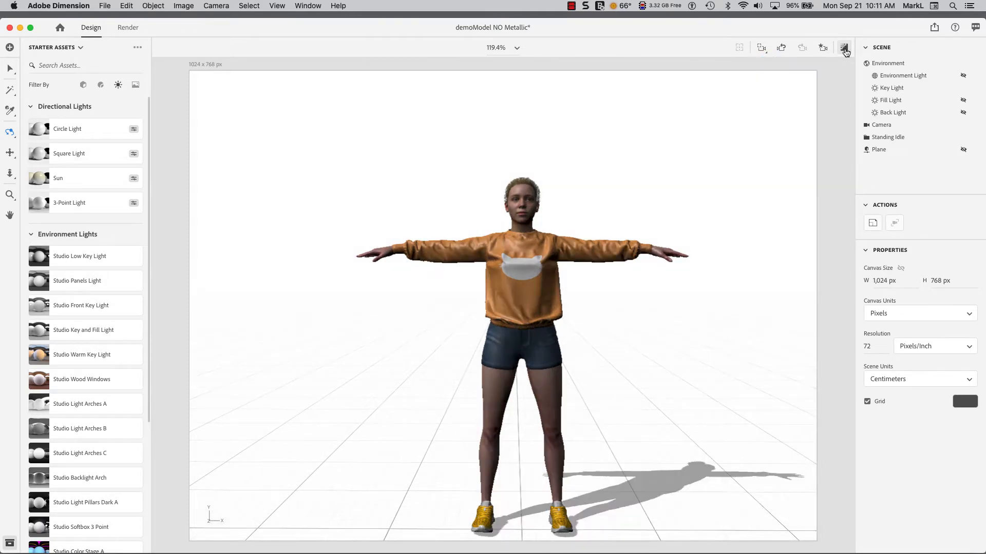
Step: Hide the Key Light and show only the Fill Light, with the Select tool active
click(964, 88)
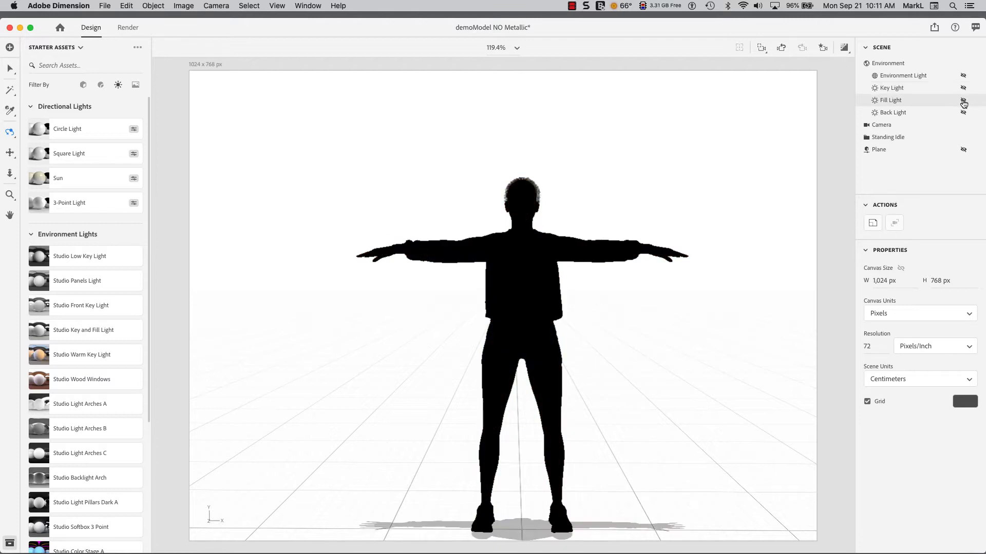
click(964, 101)
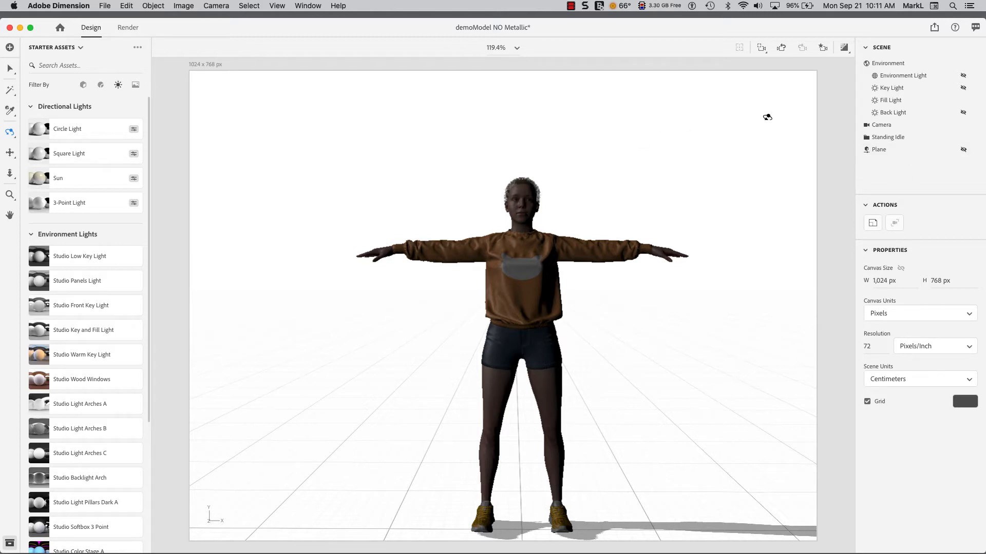
key(v)
Step: Set the Fill Light's rotation to 45° and its height to 45°
click(895, 101)
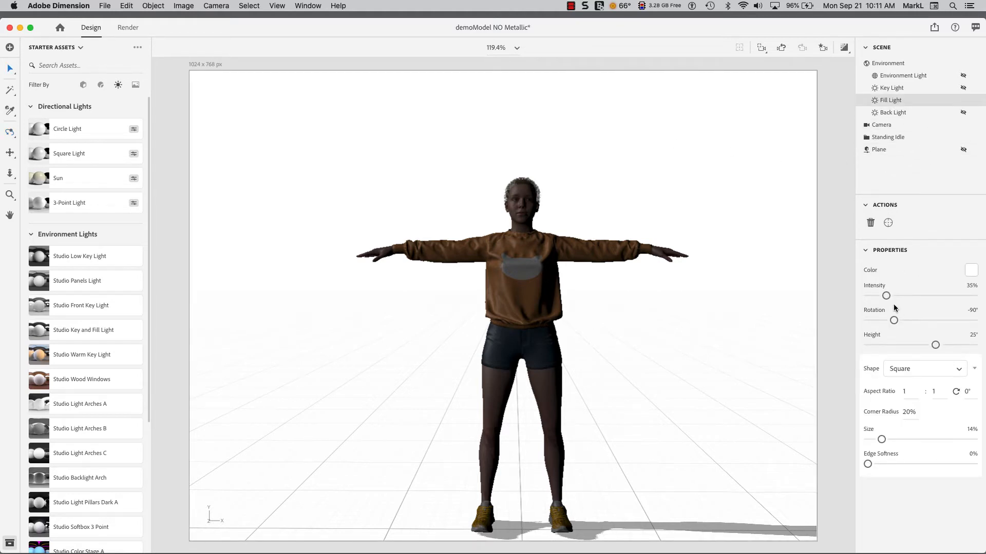
drag(894, 322, 934, 322)
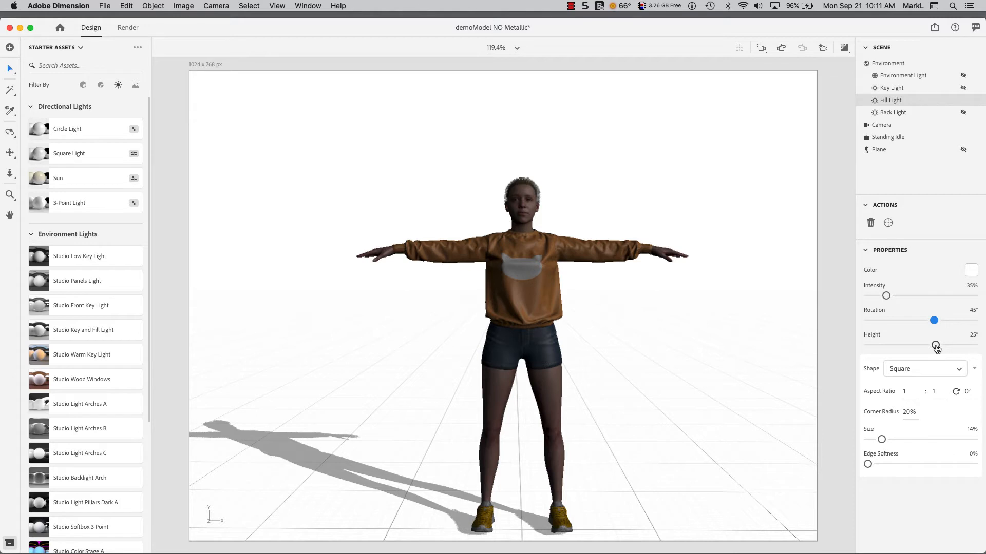
drag(937, 348, 948, 348)
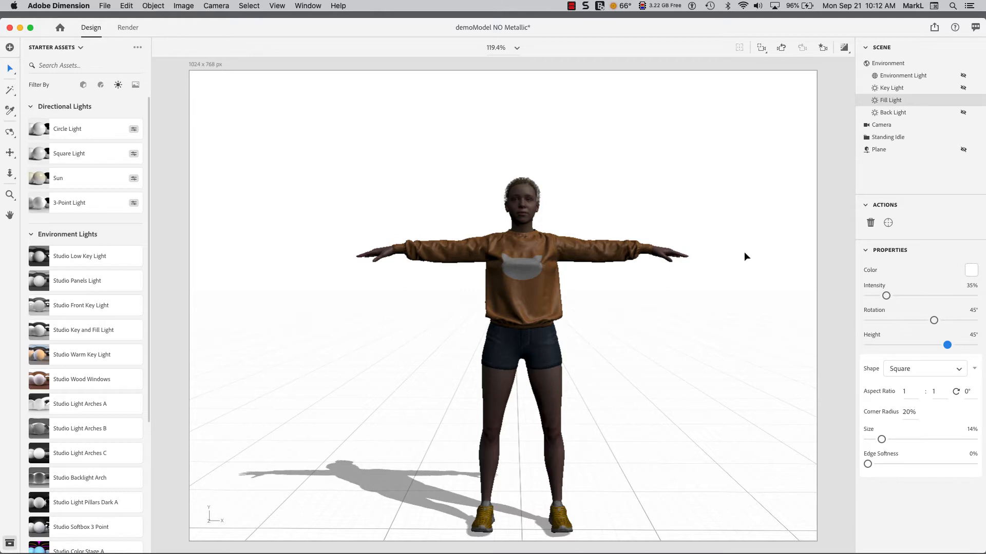
Step: From the Front MCU idle camera bookmark, set the Fill Light's intensity to 50%
click(823, 47)
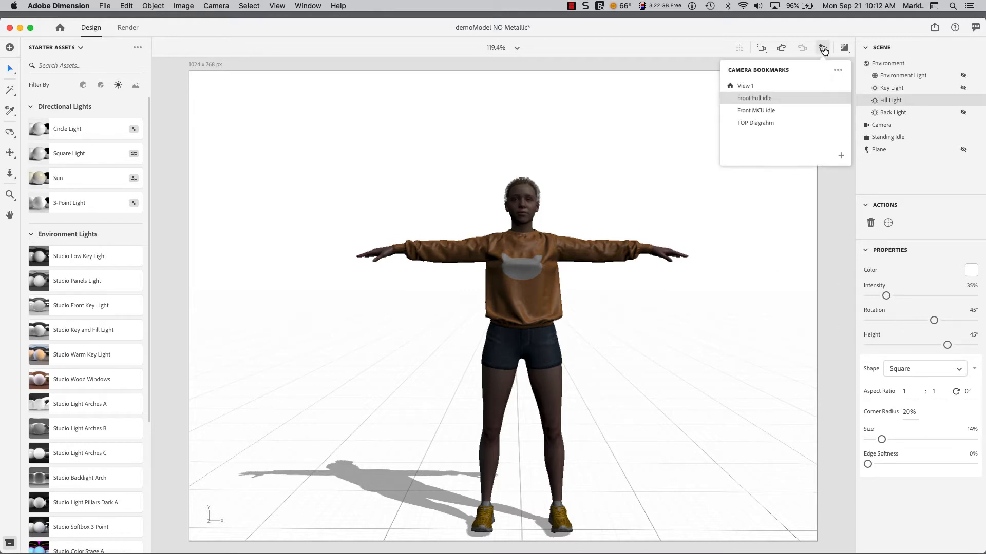
click(788, 111)
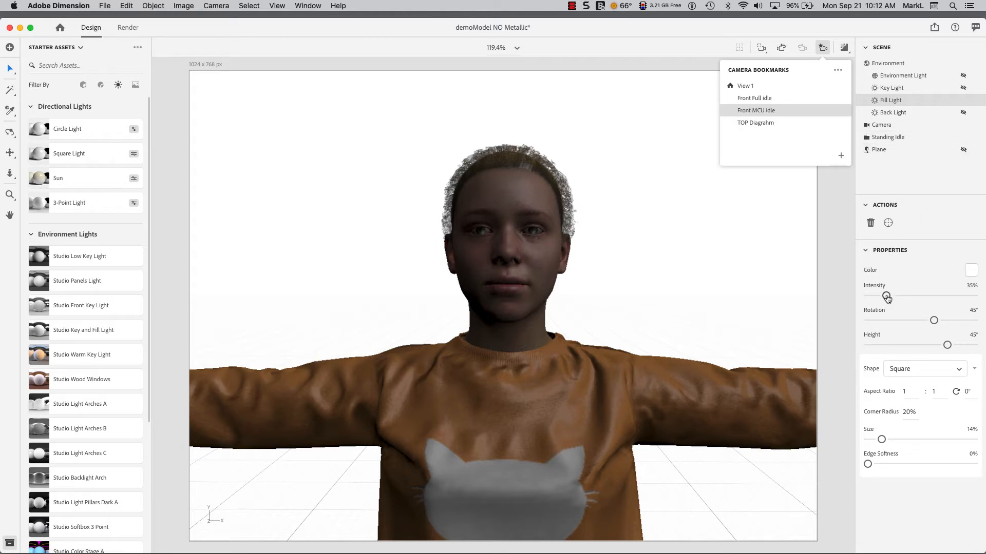
drag(885, 296, 895, 296)
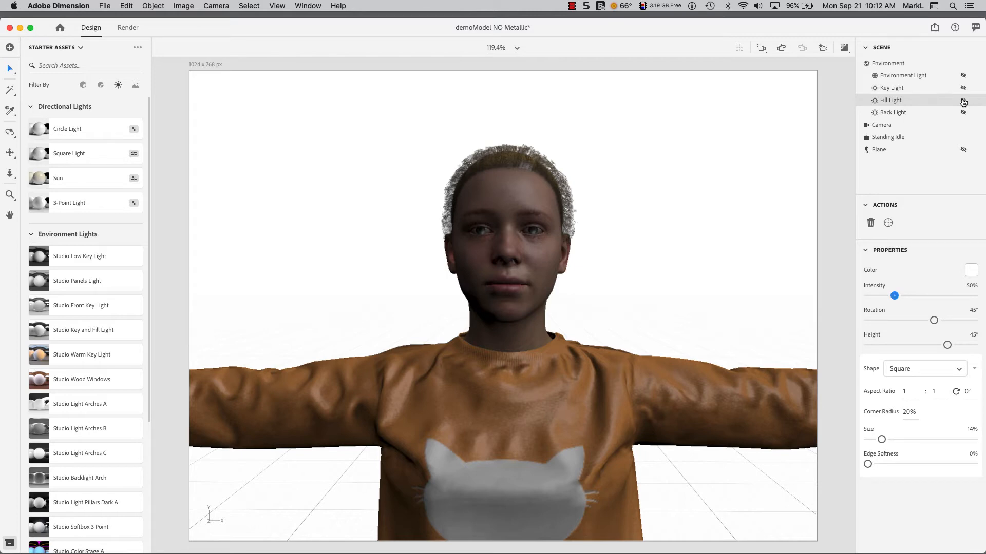
Step: Compare the Key Light alone with the Key and Fill Lights combined, leaving both visible
click(962, 101)
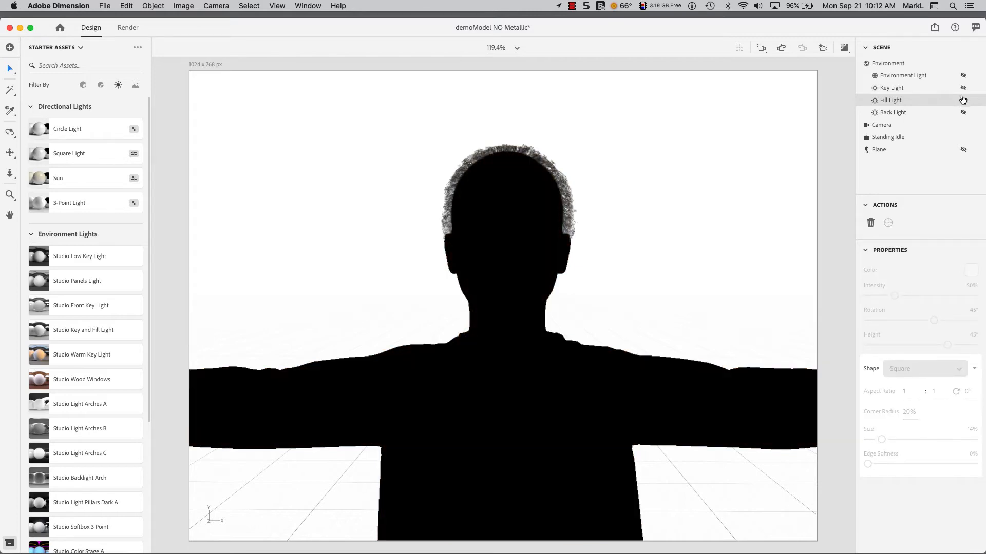
click(964, 89)
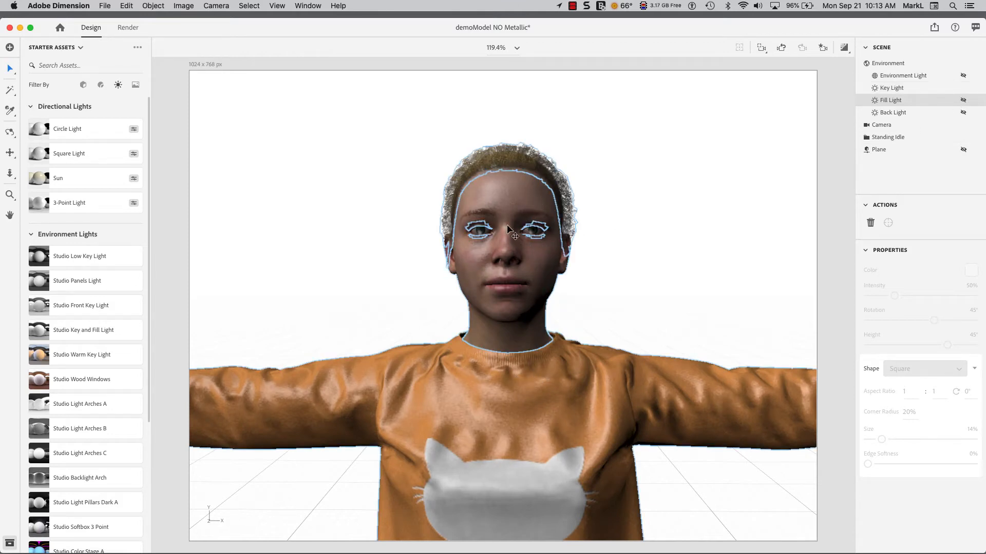
click(964, 101)
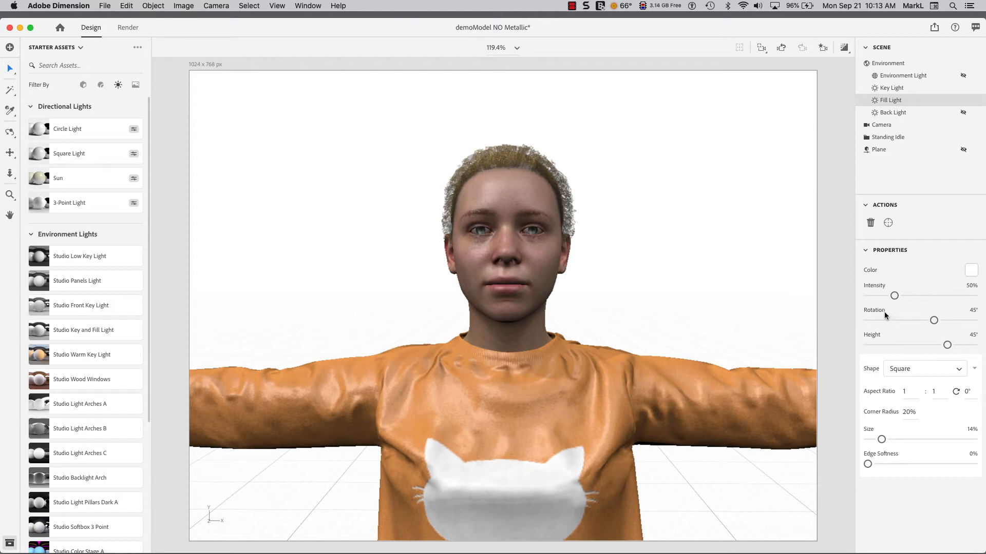
Step: Increase the Fill Light's size to 100%
mouse_move(894, 296)
mouse_down()
mouse_move(957, 297)
mouse_move(849, 301)
mouse_move(931, 294)
mouse_move(894, 301)
mouse_up()
drag(881, 440, 882, 440)
drag(881, 439, 973, 439)
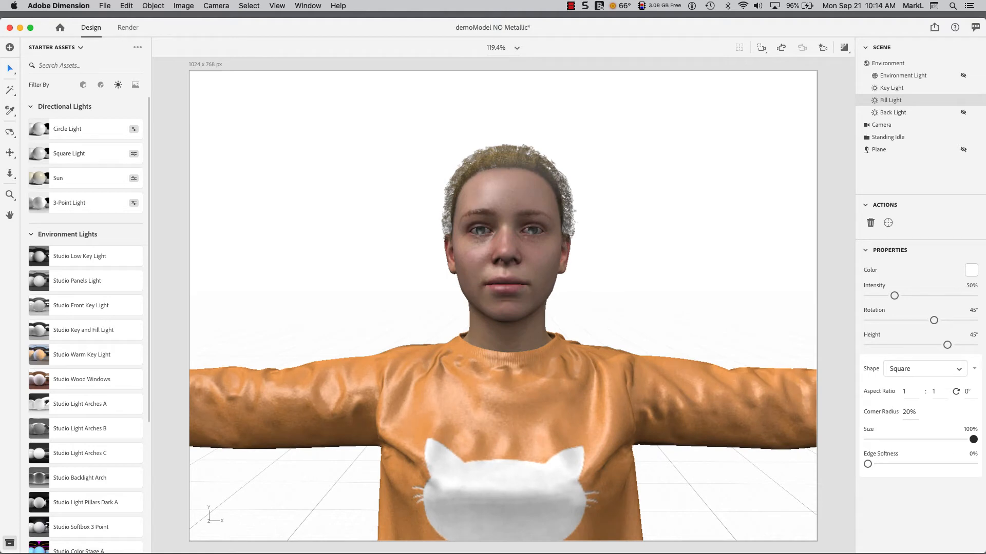
Step: Reduce the Fill Light's size to 14% and compare the character with the Fill Light hidden and shown, leaving it visible
drag(973, 439, 888, 450)
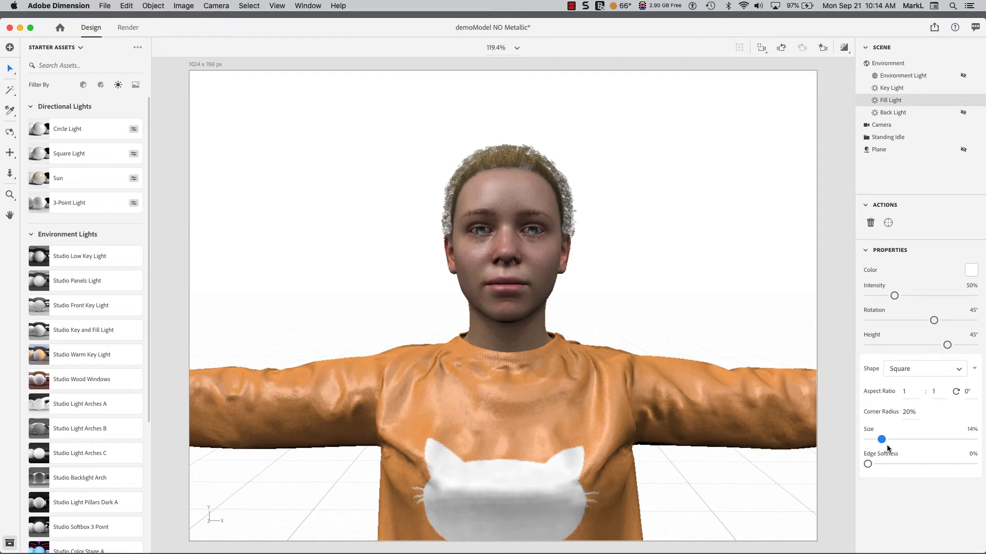
click(963, 100)
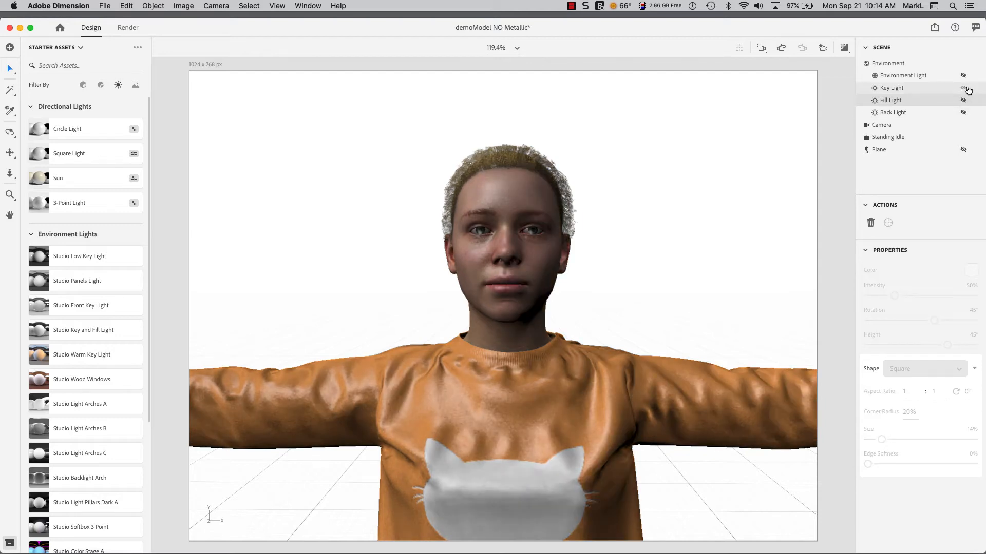
click(964, 89)
click(964, 88)
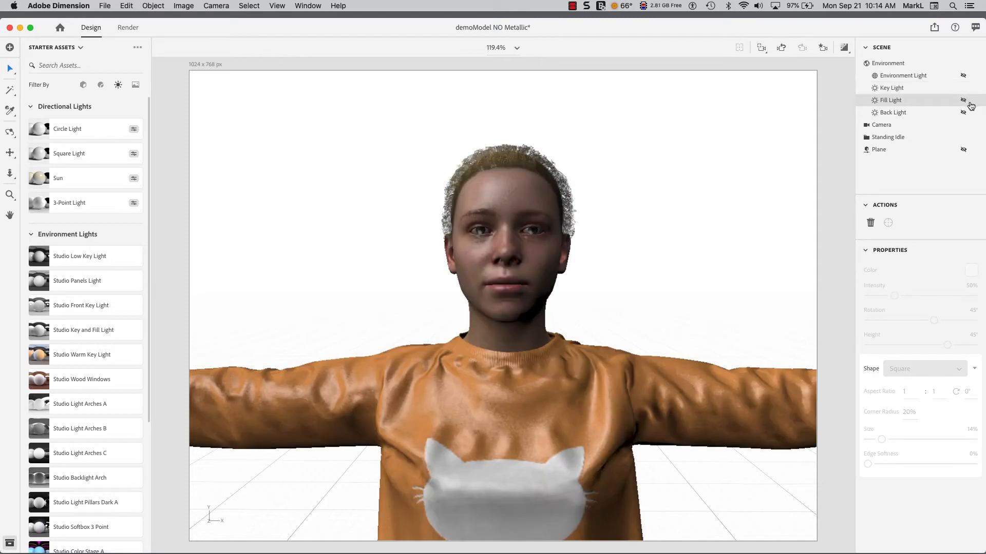
click(964, 102)
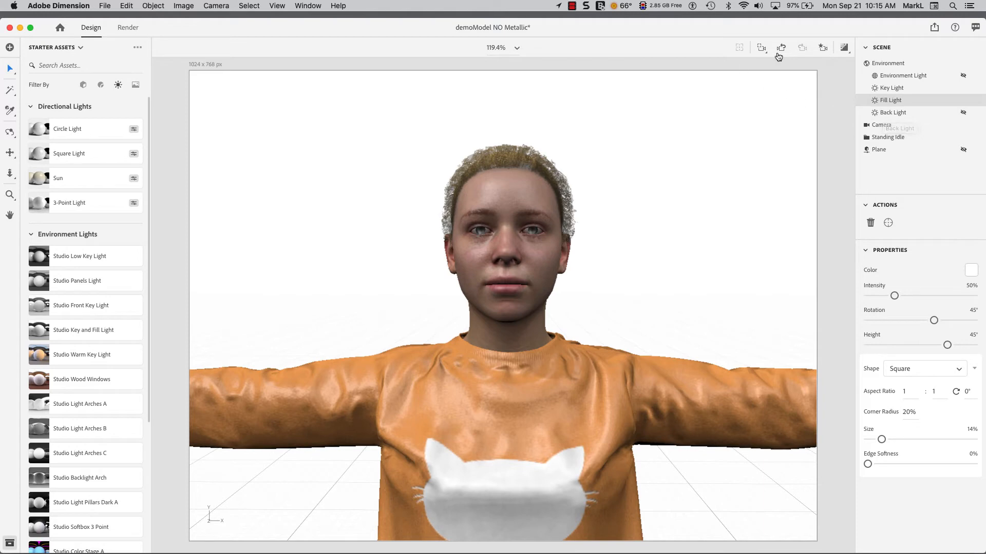
Step: From the Front Full idle camera bookmark, isolate the Back Light by showing it and hiding the Fill and Key Lights
click(823, 49)
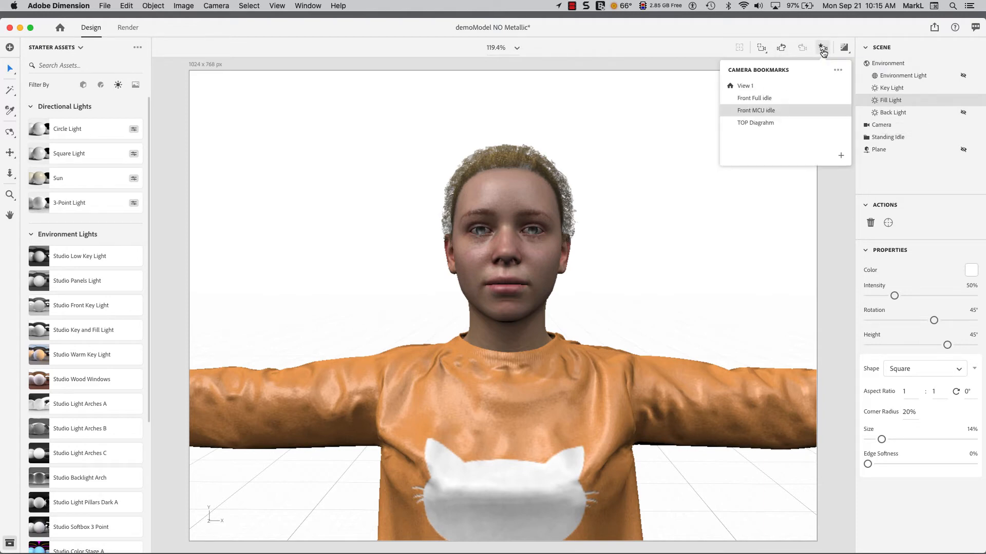
click(796, 102)
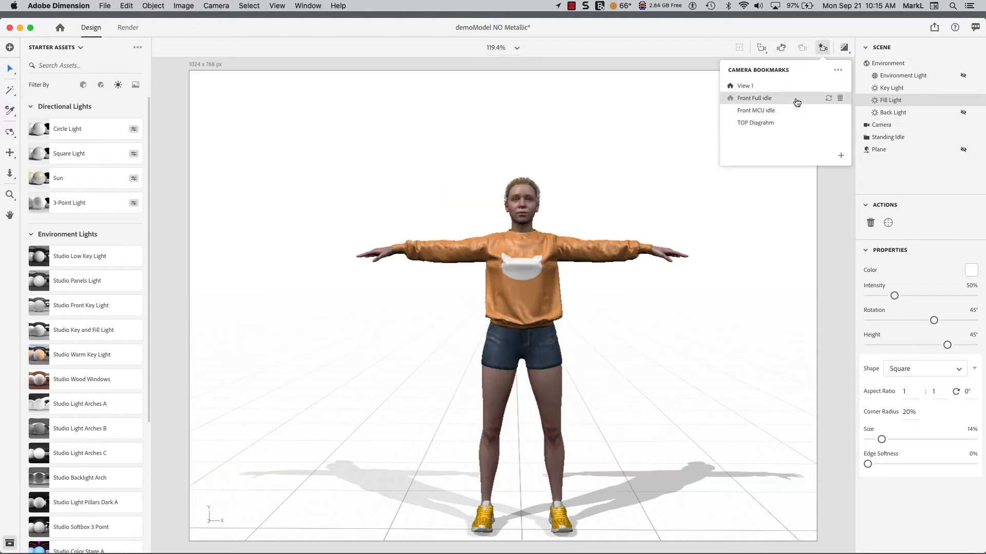
click(963, 102)
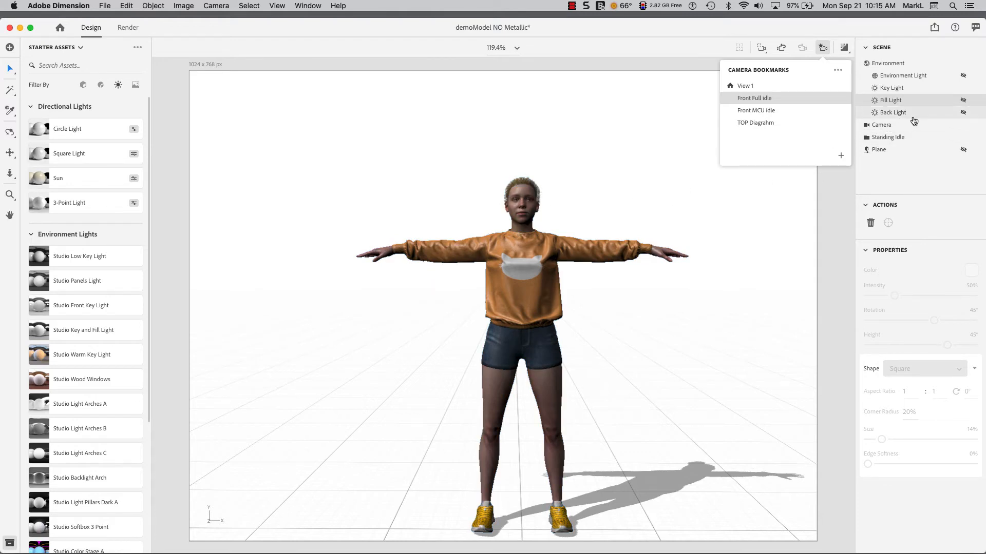
click(963, 114)
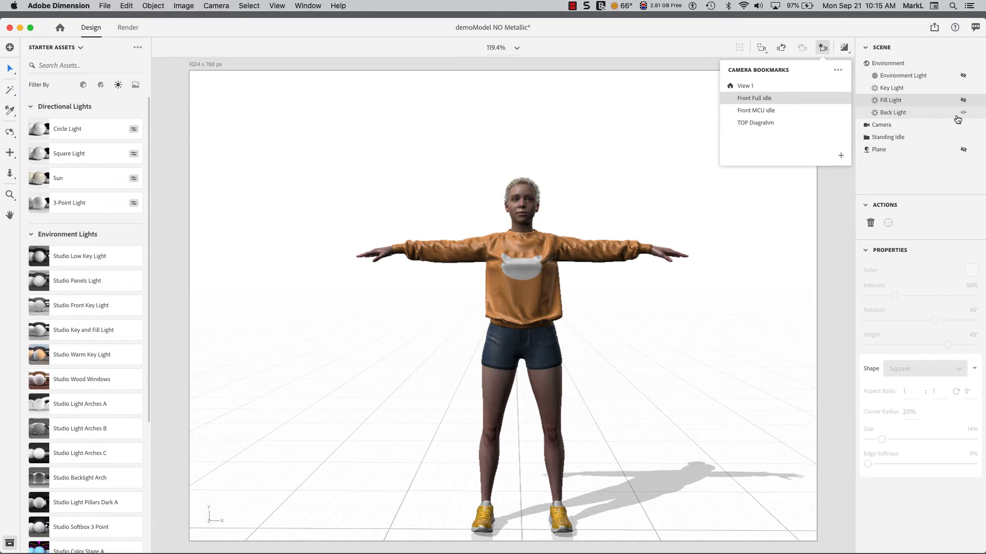
click(889, 113)
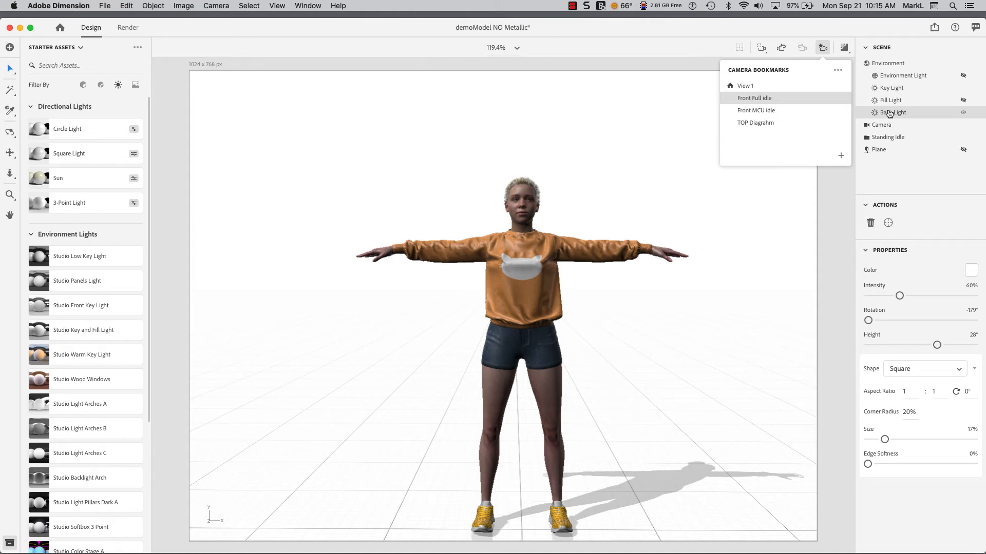
click(823, 47)
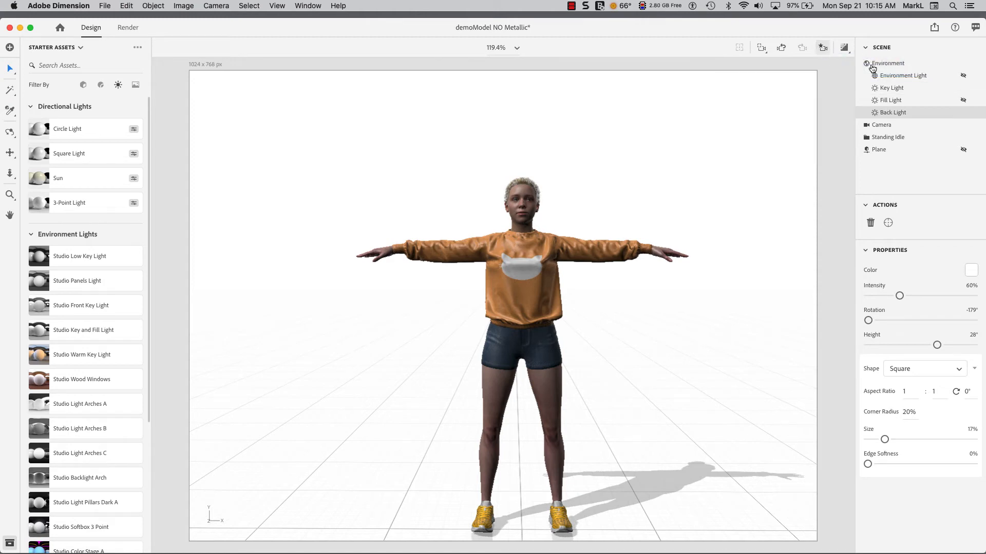
click(963, 89)
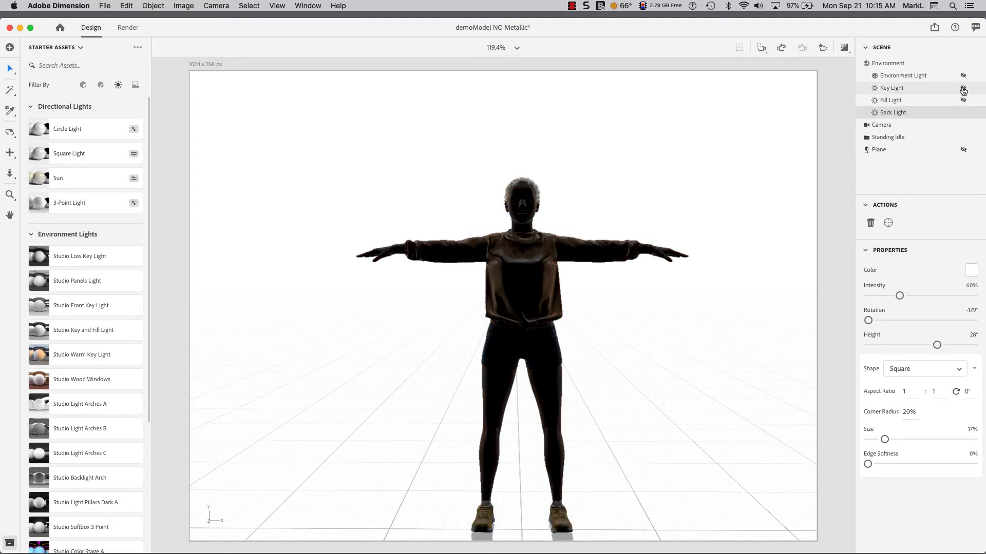
Step: From the Front MCU idle camera bookmark, set the Back Light's intensity to 137%
click(823, 48)
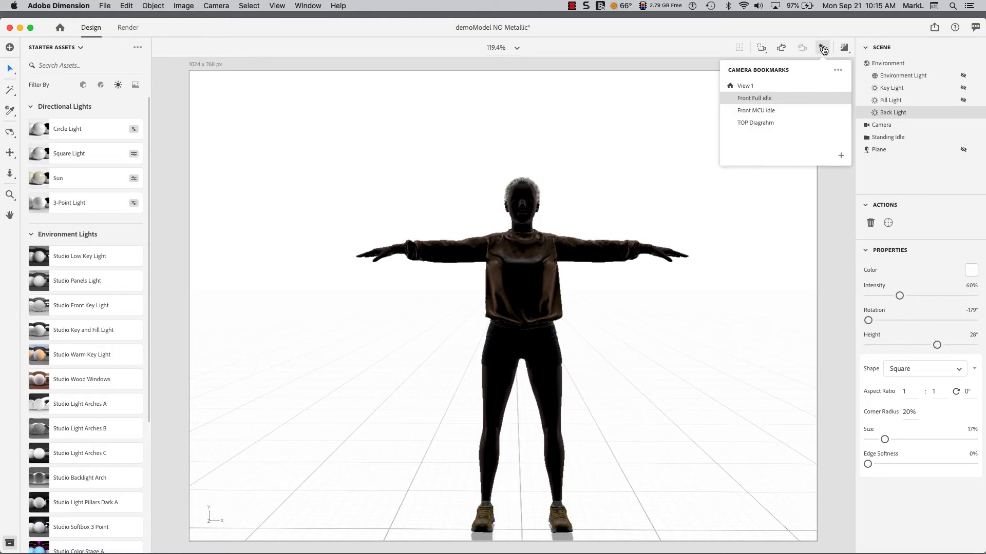
click(795, 113)
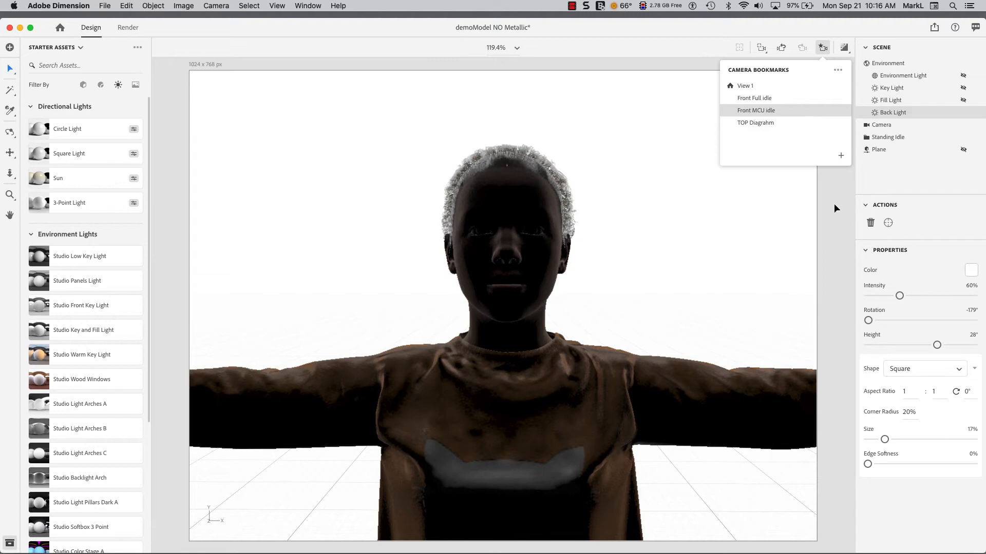
click(886, 164)
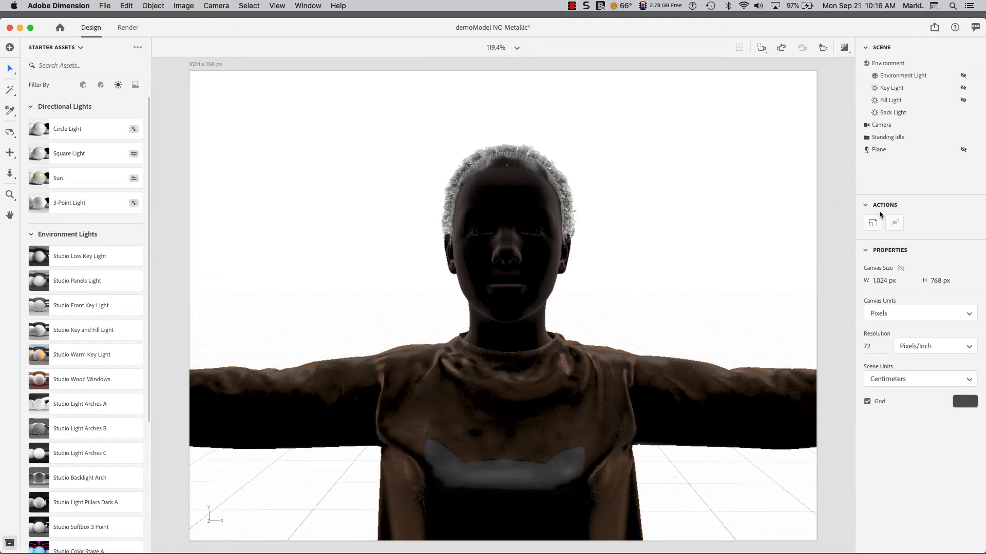
click(899, 116)
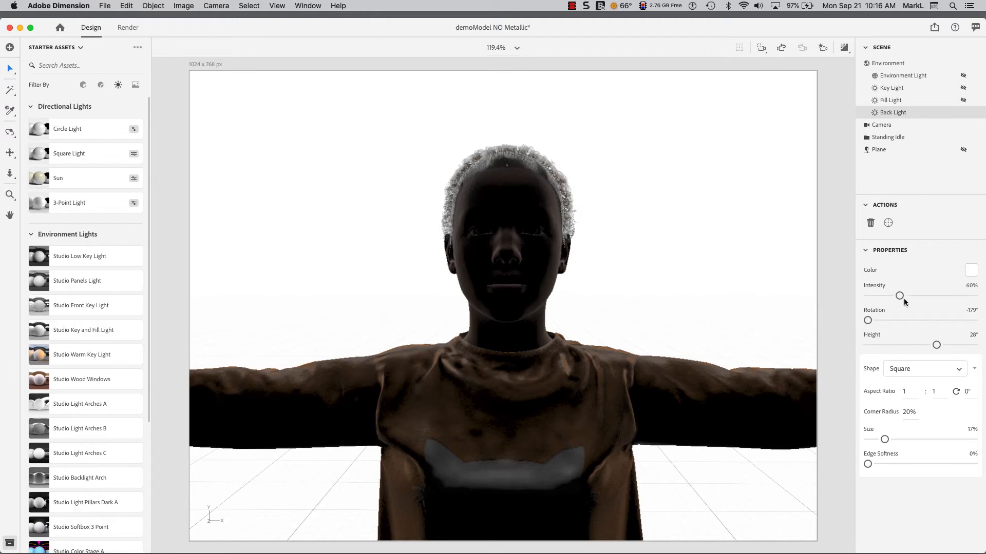
drag(899, 300, 940, 301)
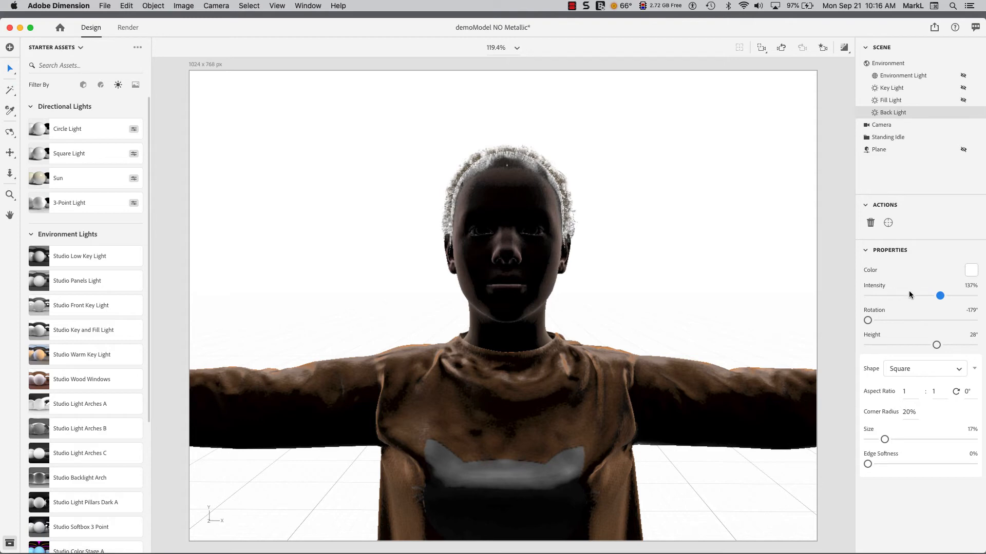
Step: From a pulled-back Front Full idle view that shows the floor shadow, raise the Back Light's height to 71°
click(822, 47)
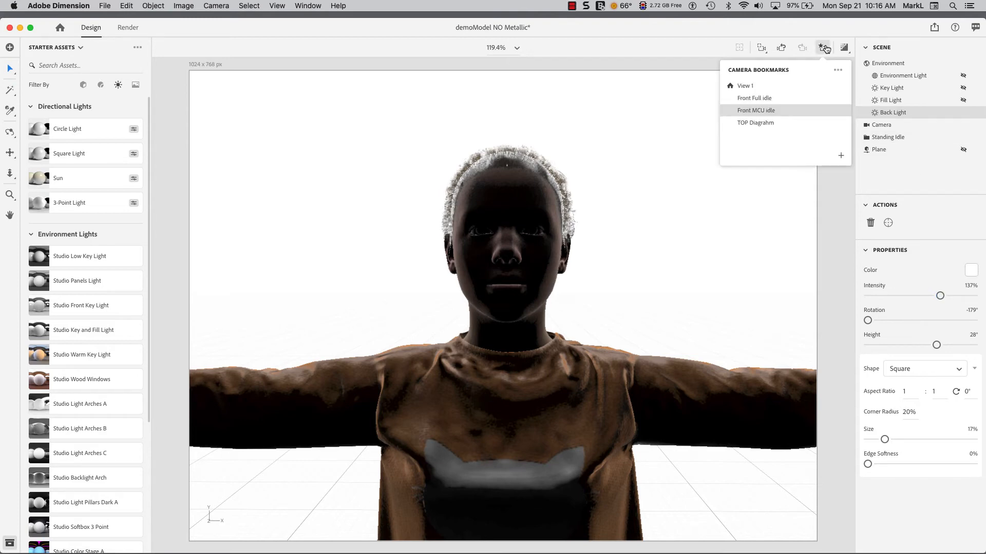
click(801, 102)
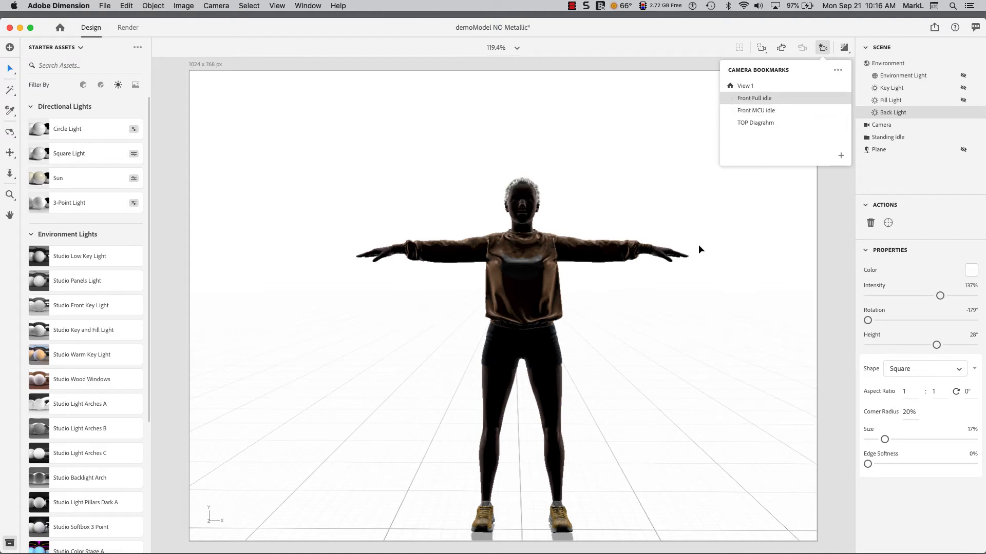
key(3)
drag(672, 226, 684, 295)
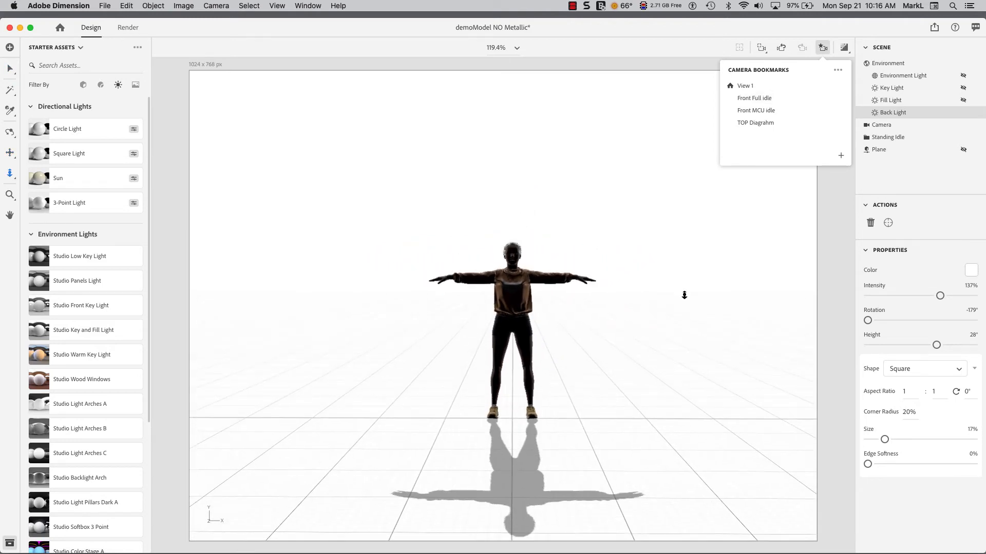
key(2)
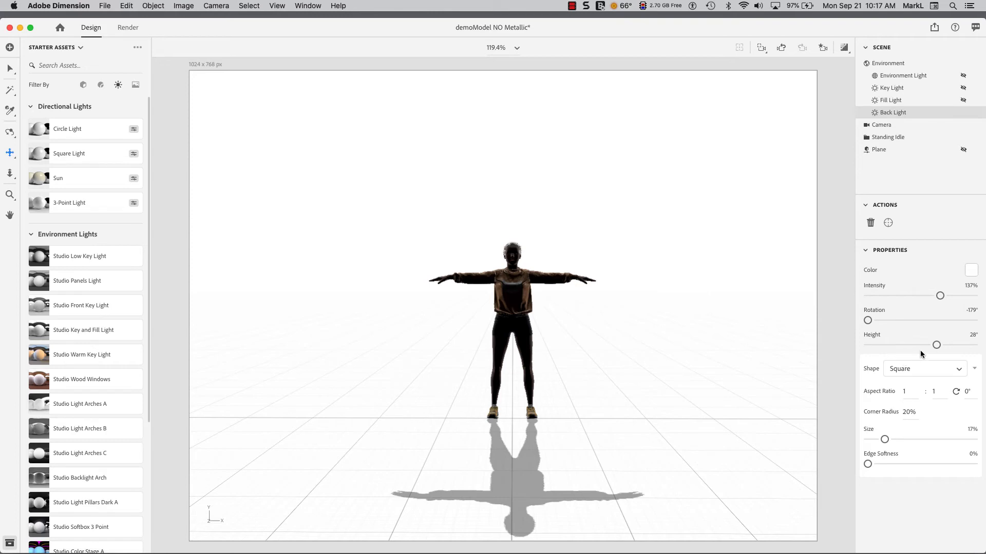
drag(937, 348, 963, 350)
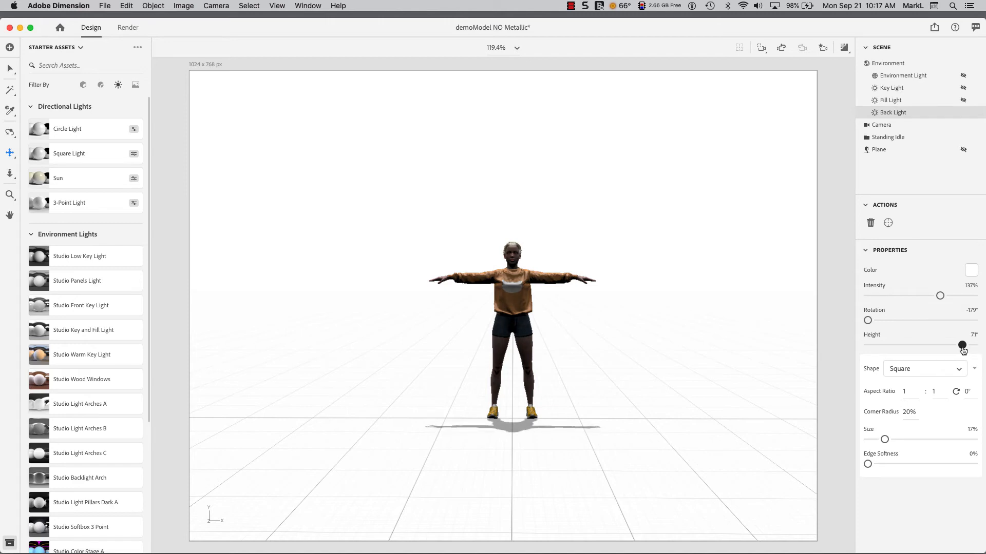
drag(963, 351, 963, 351)
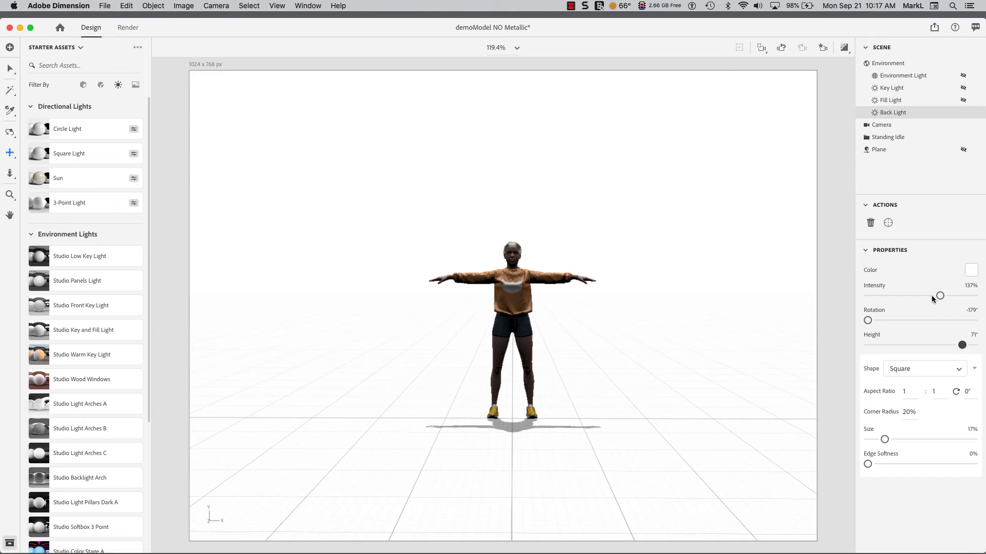
Step: From the Front MCU idle camera bookmark, raise the Back Light's height to 90°
click(821, 48)
click(808, 112)
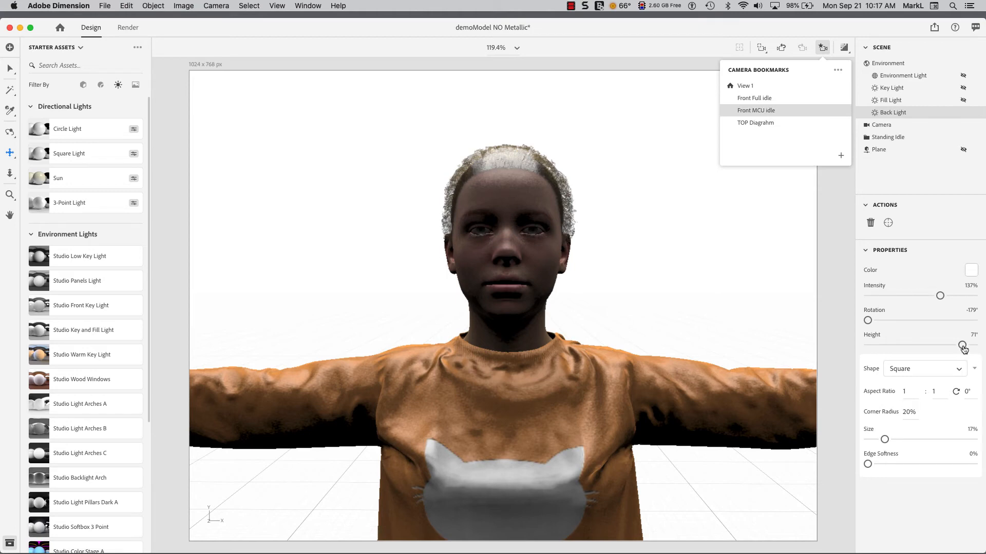
drag(963, 347, 983, 349)
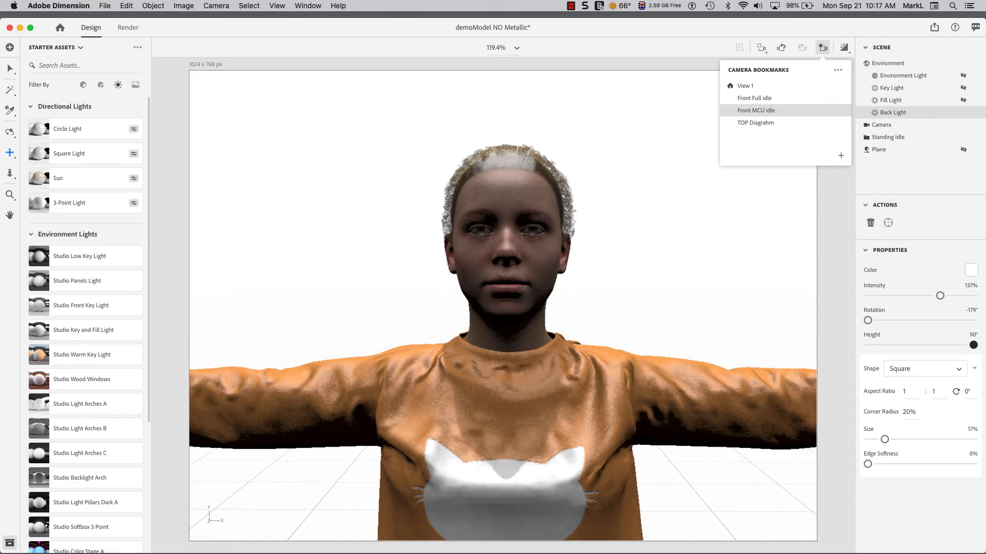
key(Escape)
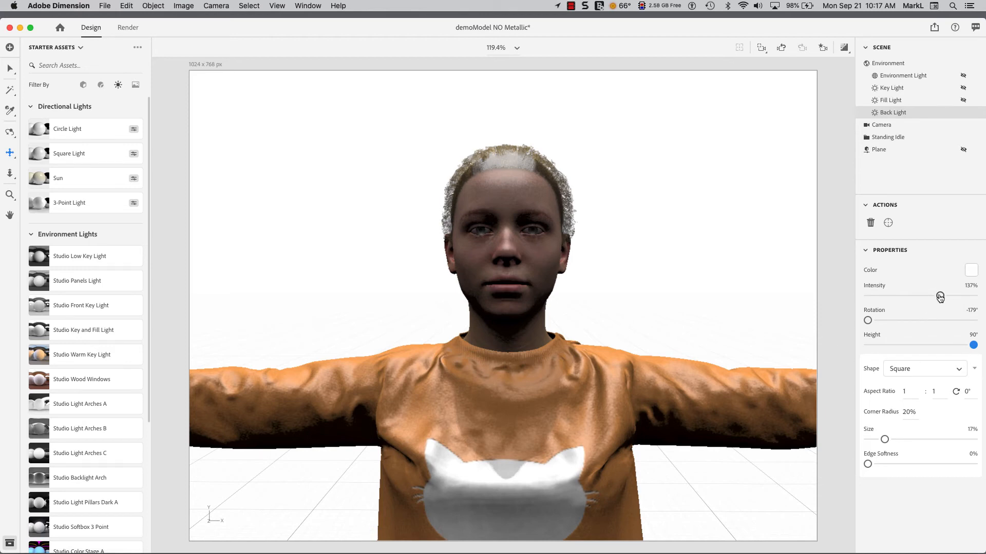
Step: Try the Back Light's intensity at 19% and, from behind the character, at 200%, and settle on 105%
drag(939, 296, 877, 298)
drag(877, 298, 878, 298)
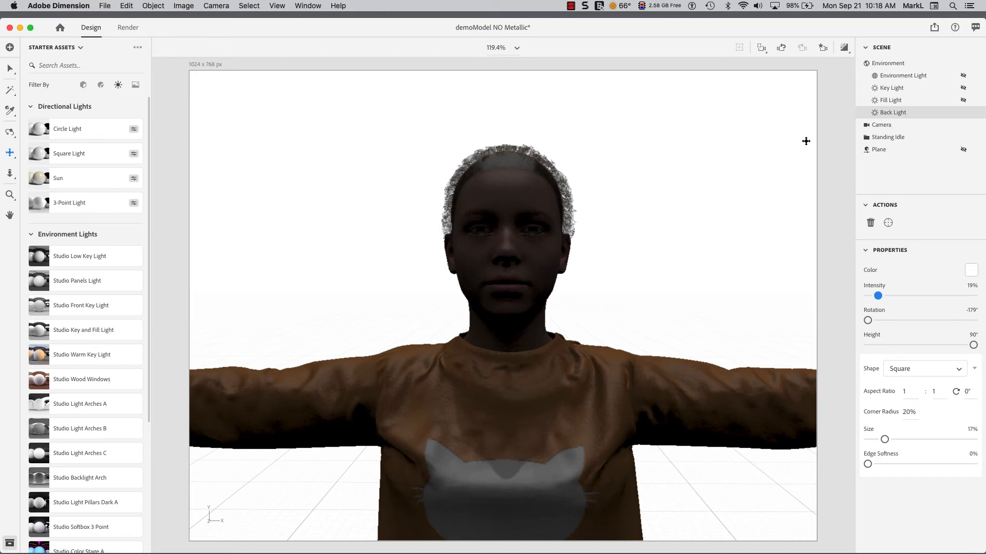
key(1)
drag(722, 295, 257, 289)
key(2)
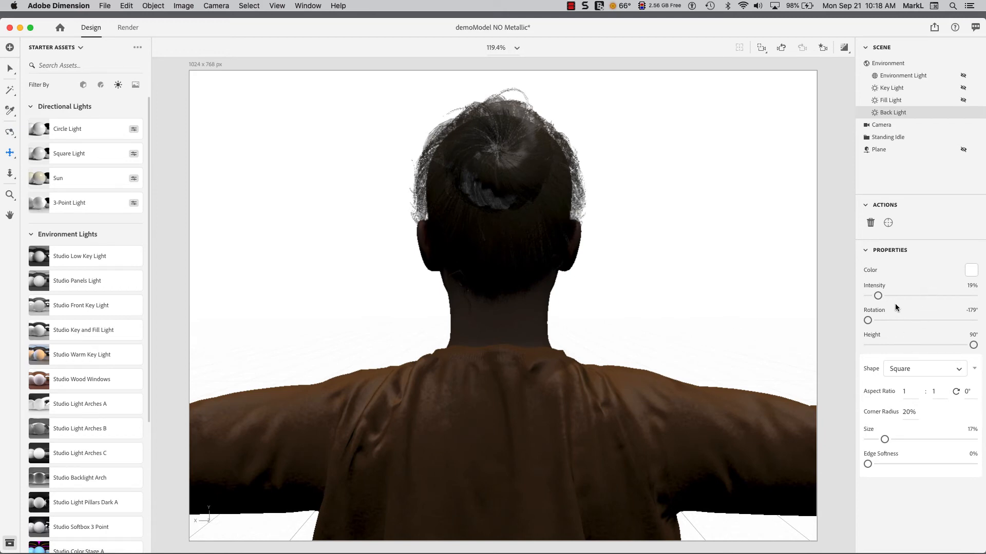
drag(877, 295, 976, 305)
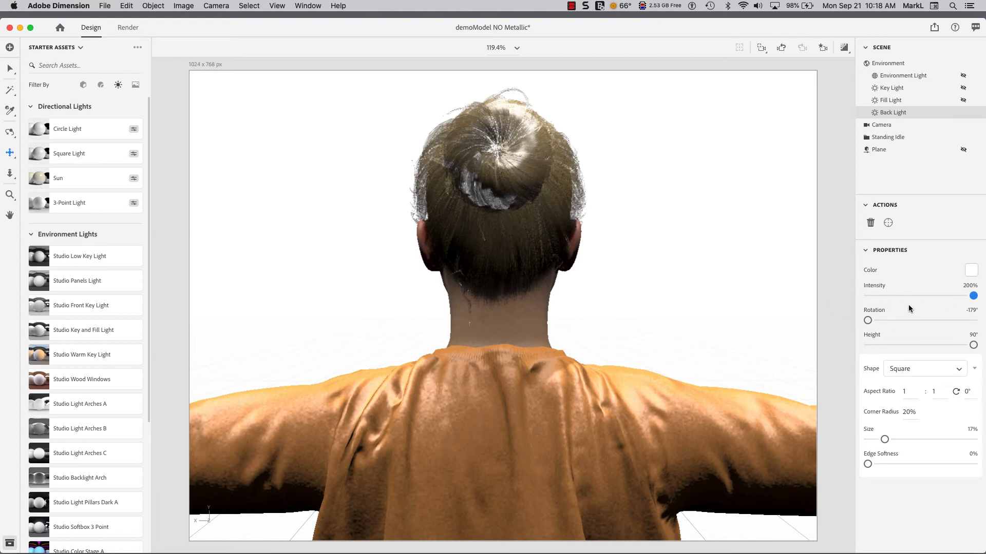
drag(967, 298, 923, 300)
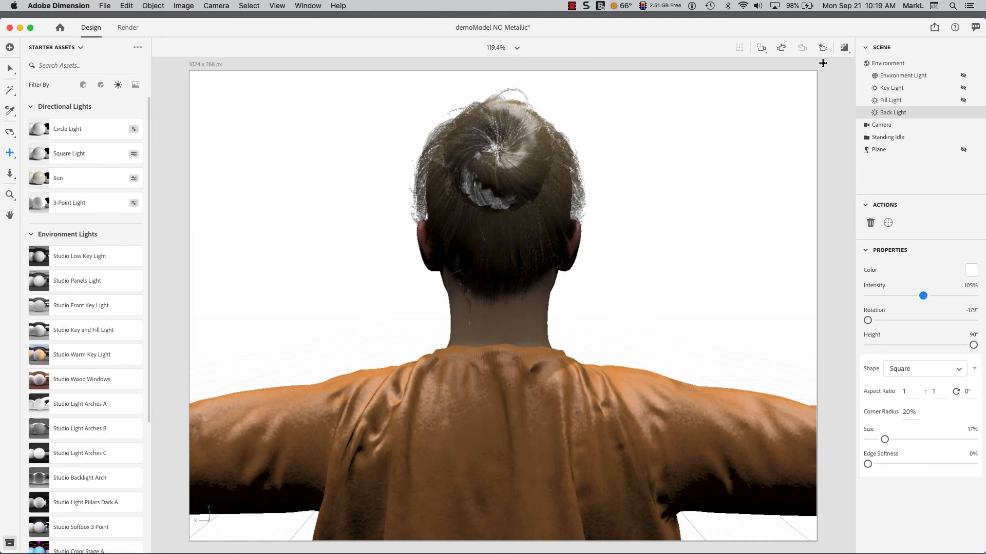
Step: From the Front MCU idle camera bookmark, hide the Back Light and turn on the Key, Fill and Back Lights one after another
click(822, 48)
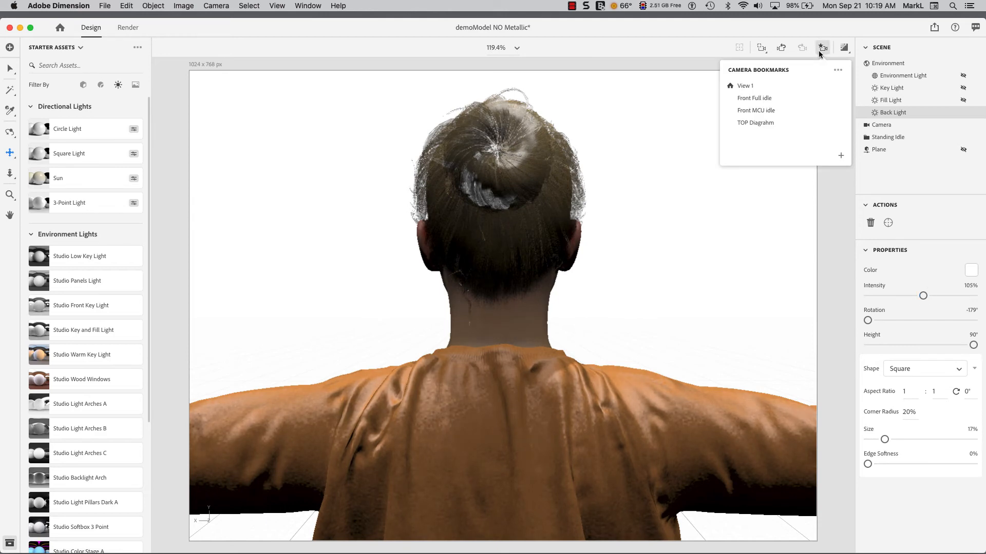
click(792, 112)
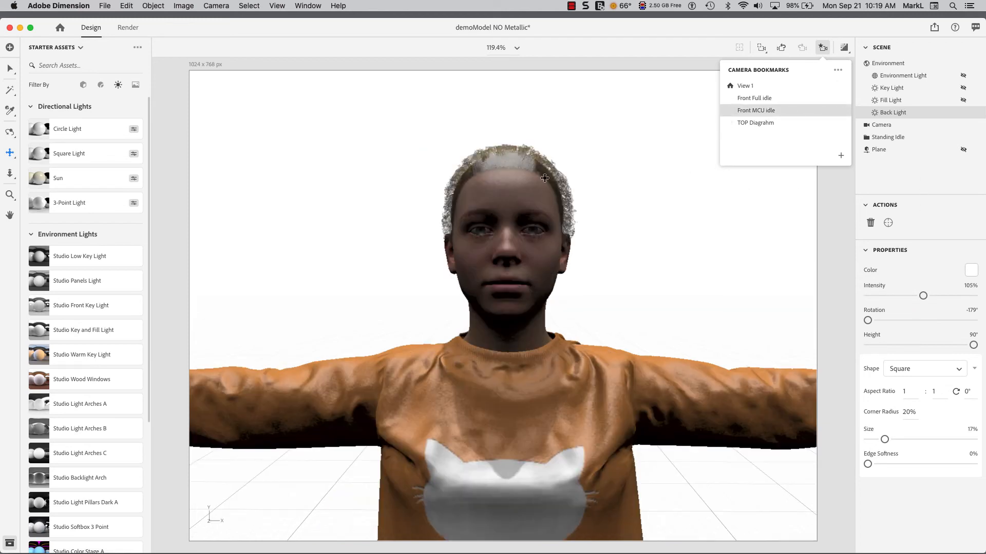
click(903, 175)
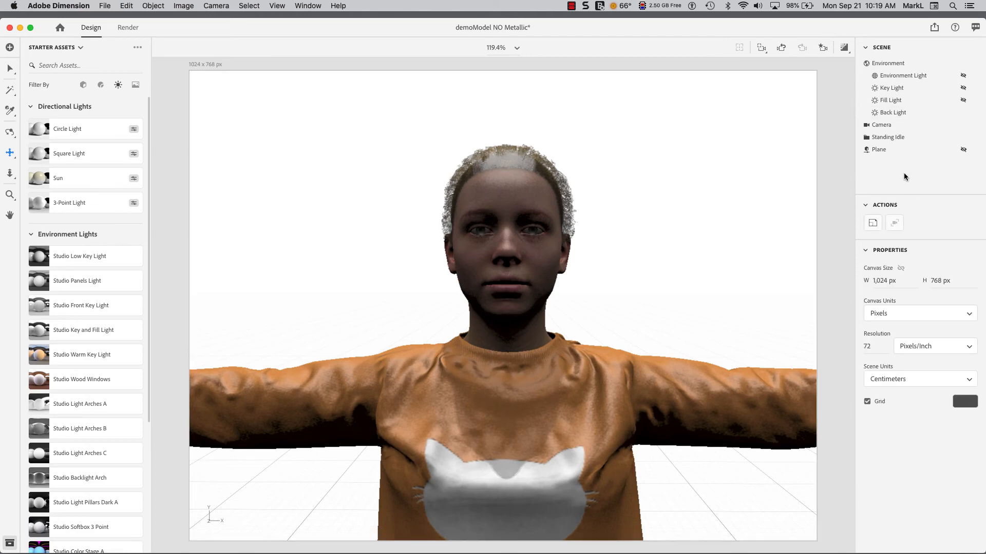
click(963, 114)
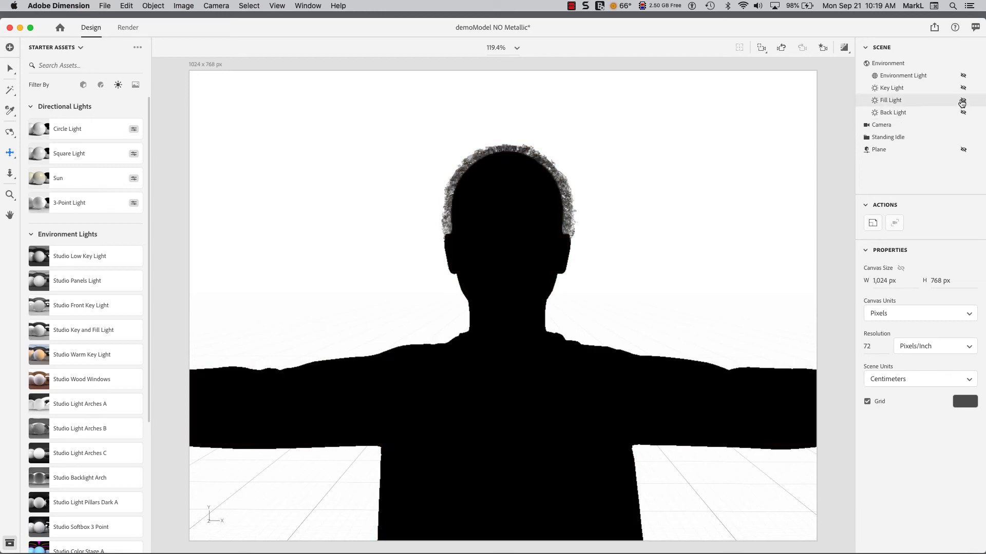
click(963, 89)
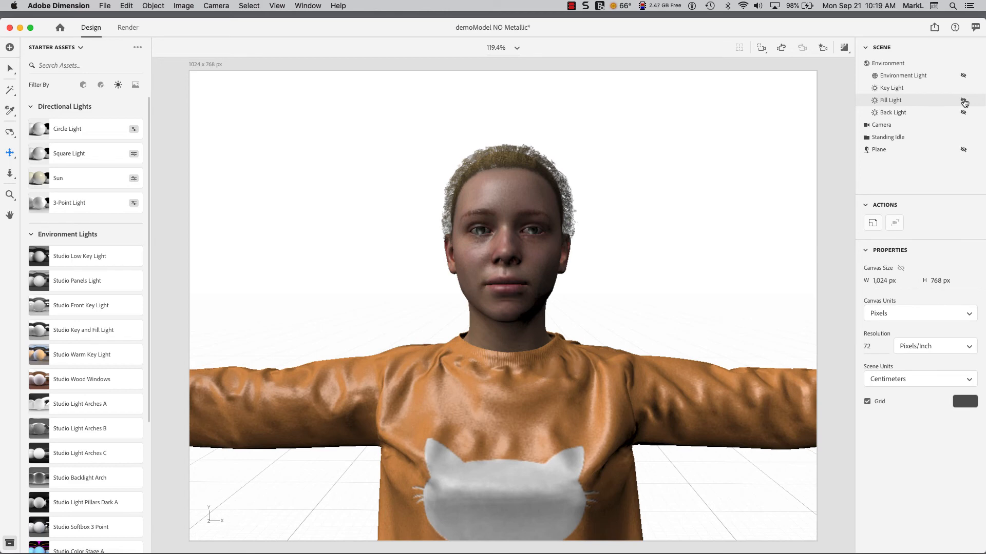
click(963, 101)
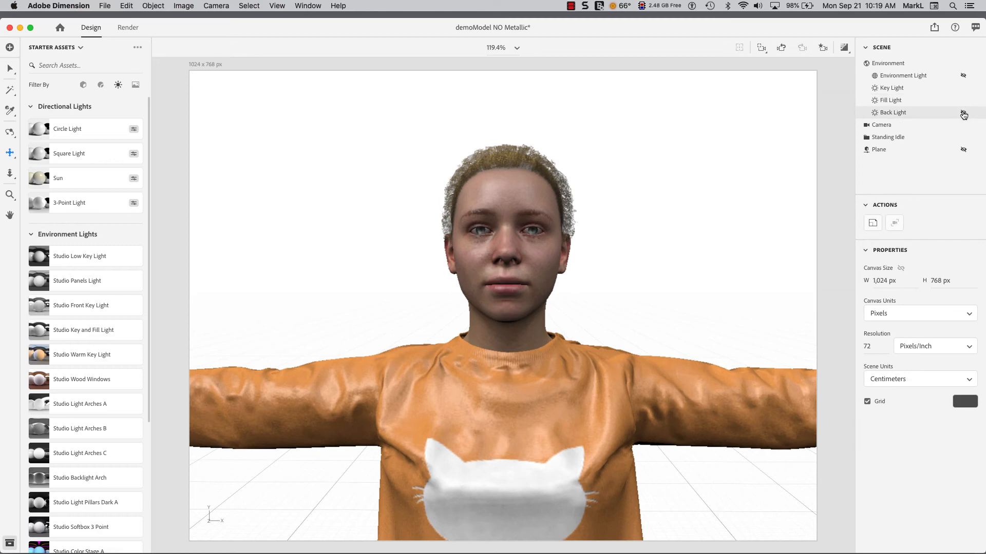
click(964, 114)
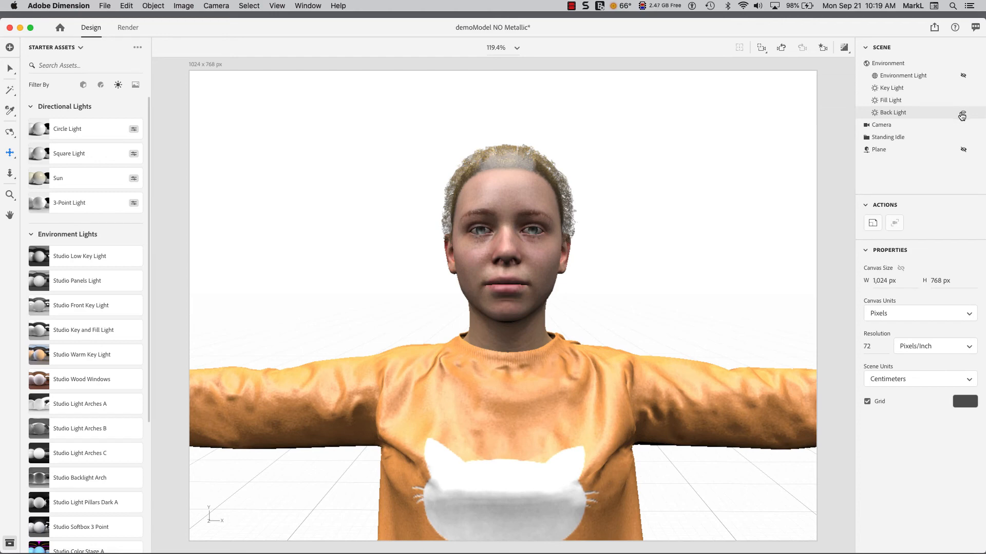
Step: With the render preview on, try the Back Light's intensity at 56% and 0%, settle on 97%, and set its size to 58%
click(845, 49)
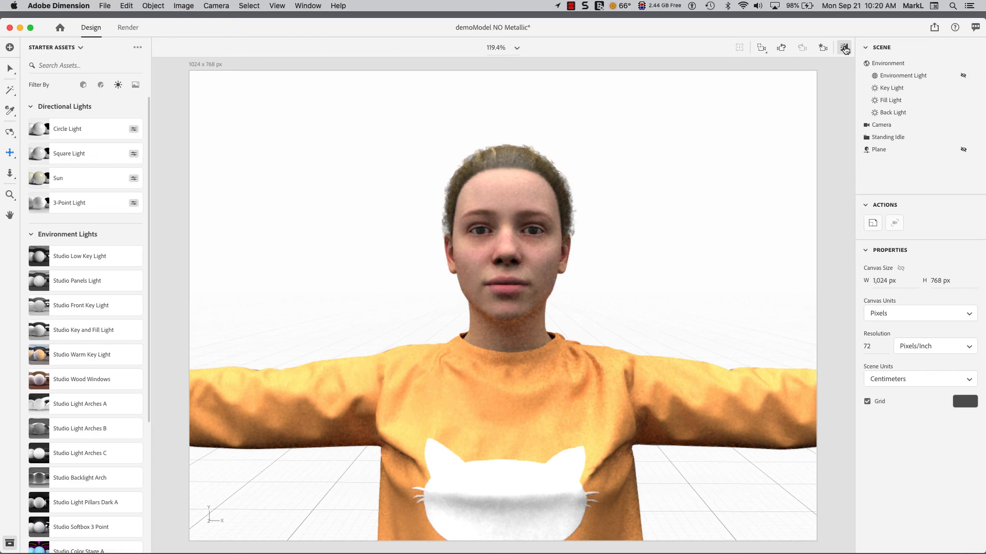
click(905, 114)
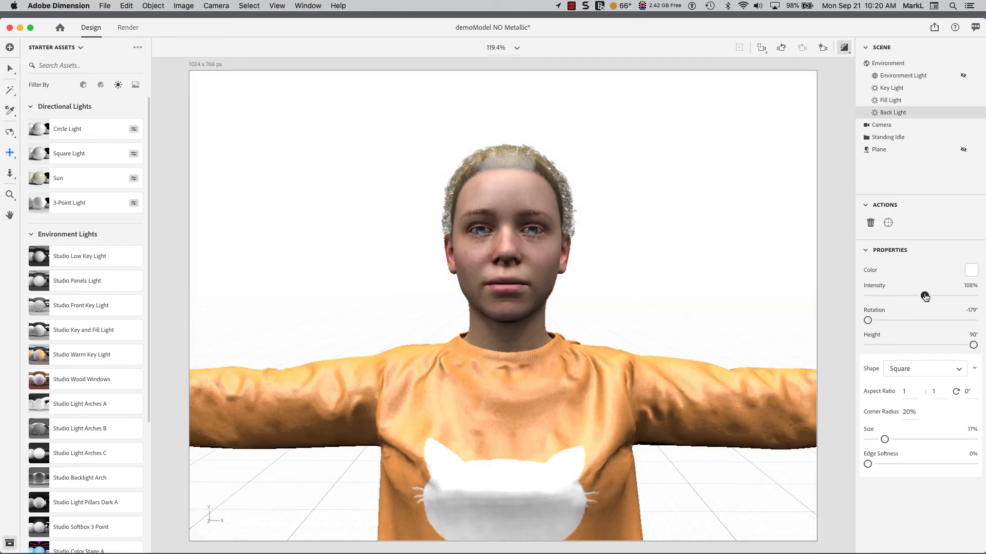
drag(923, 296, 897, 298)
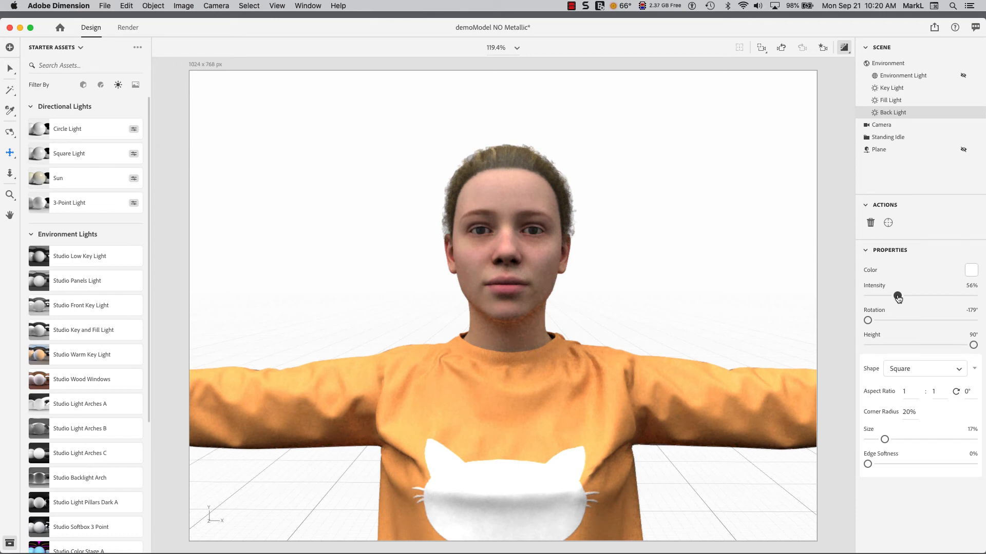
drag(897, 297, 865, 296)
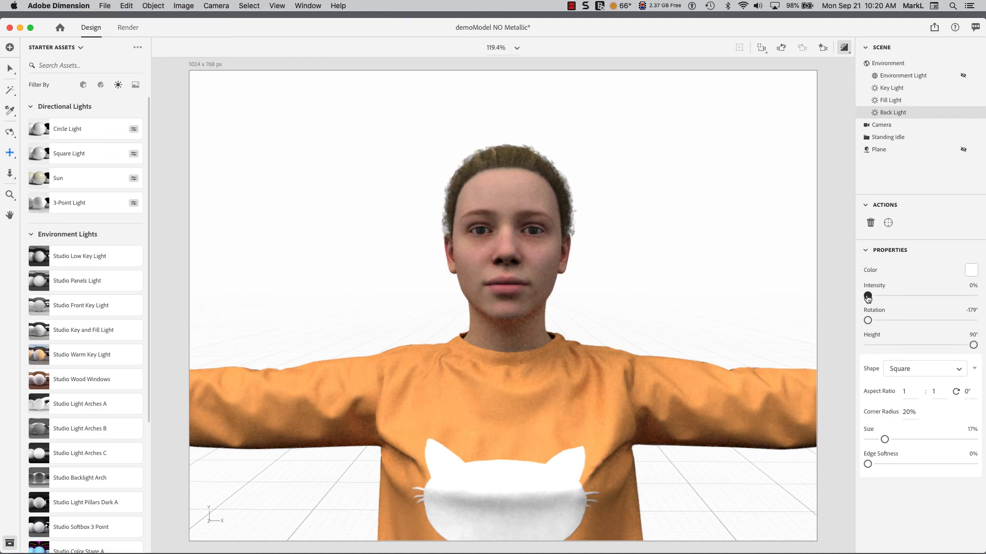
drag(867, 296, 919, 296)
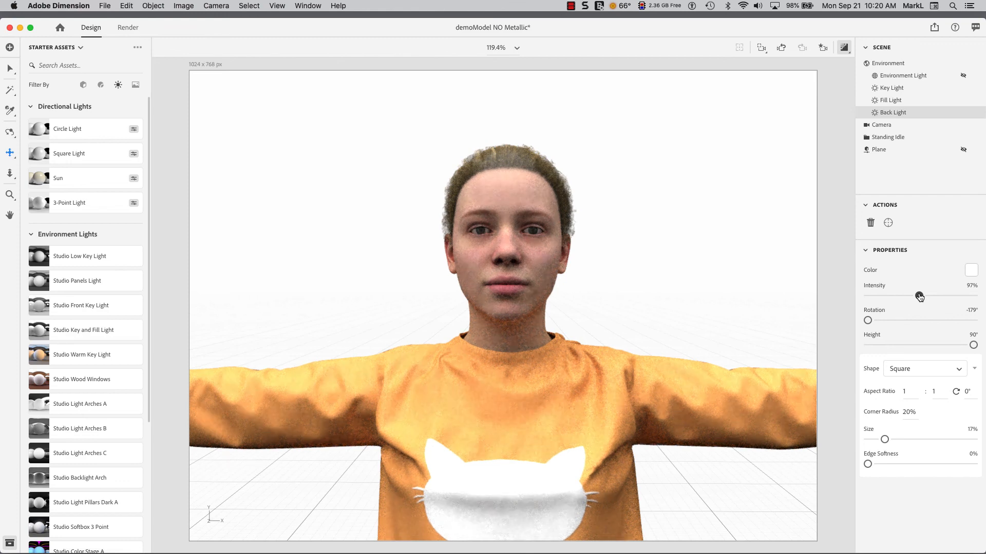
mouse_move(919, 297)
mouse_down()
mouse_move(904, 297)
mouse_move(919, 296)
mouse_up()
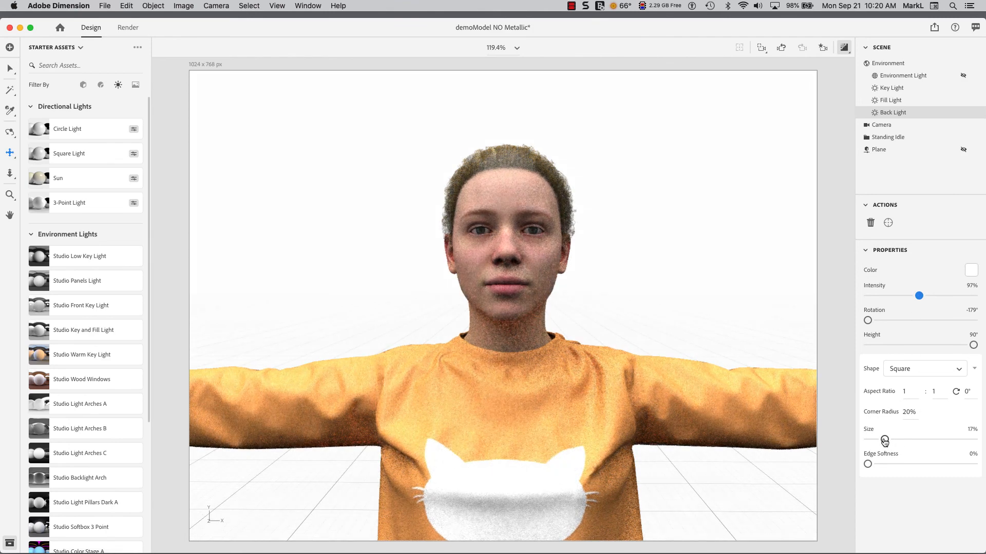
drag(884, 441, 929, 440)
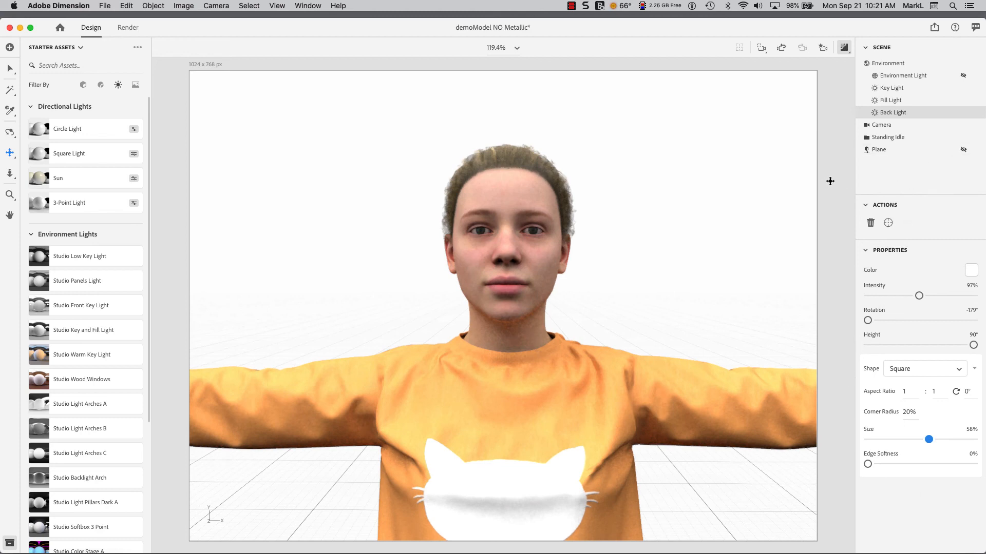
Step: Compare the lighting in the render preview by switching the Back Light and Fill Light off and on, ending with only the Key Light
mouse_move(963, 112)
click(963, 113)
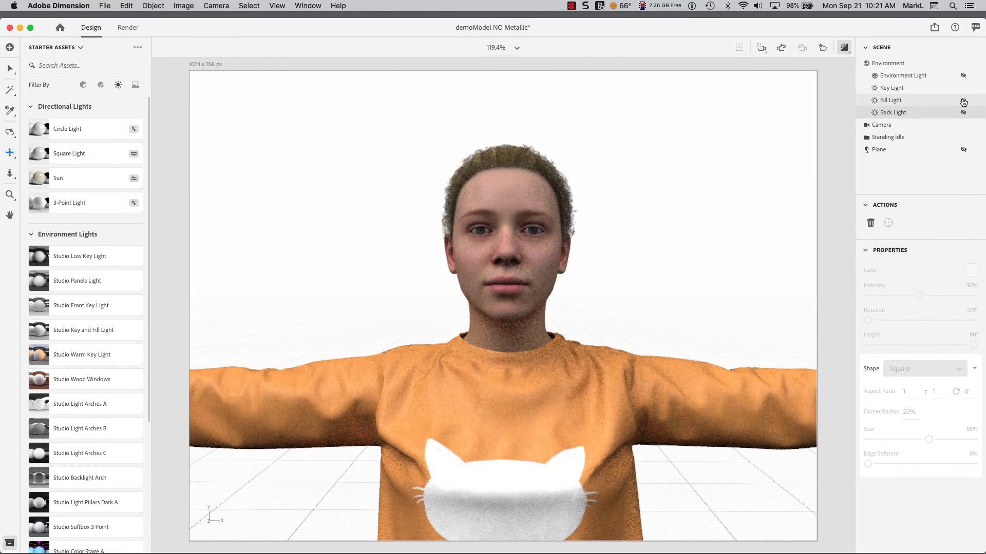
click(964, 101)
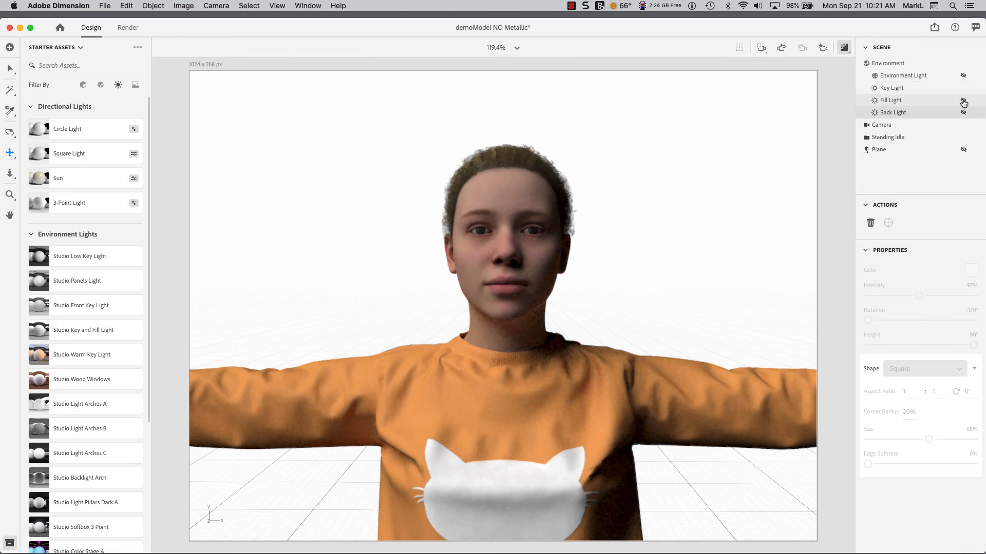
click(964, 102)
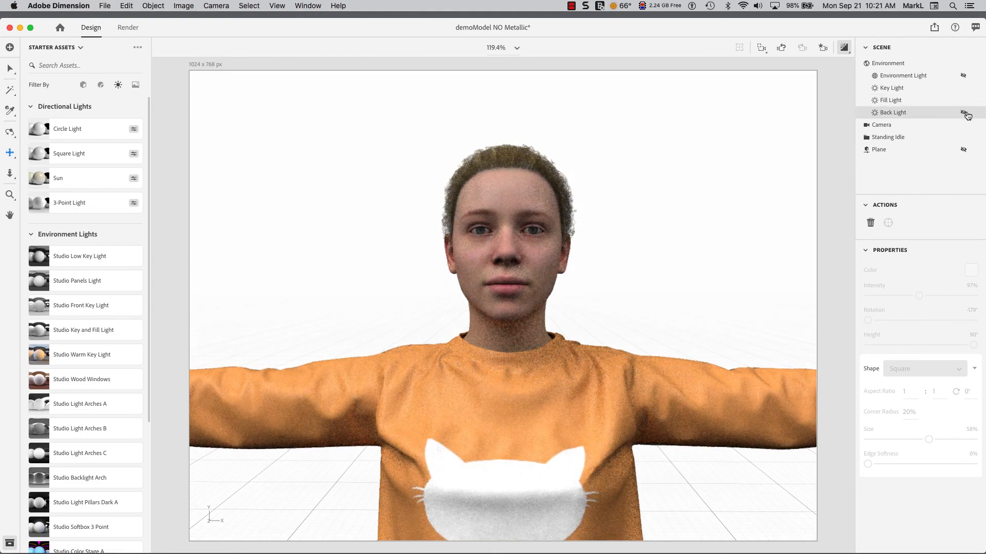
click(962, 114)
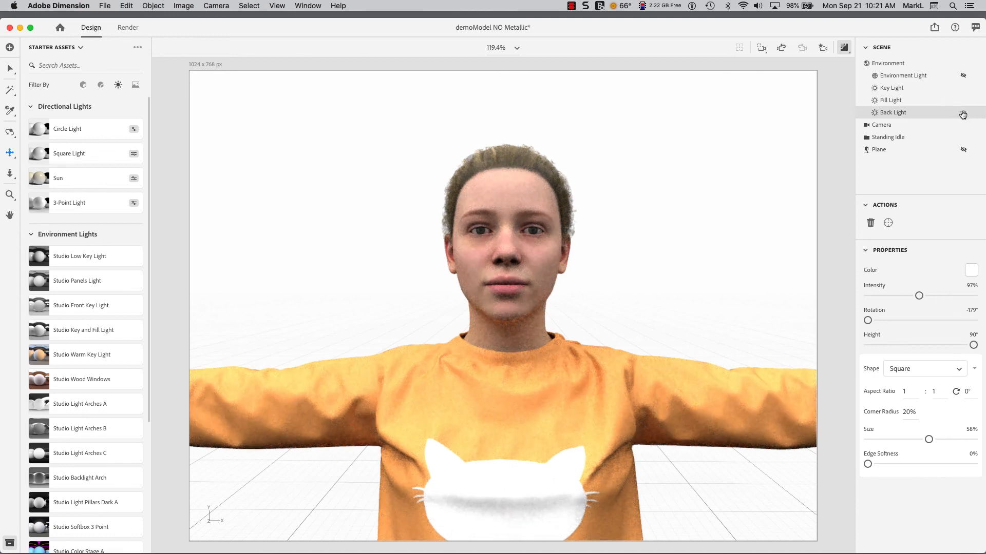
click(963, 113)
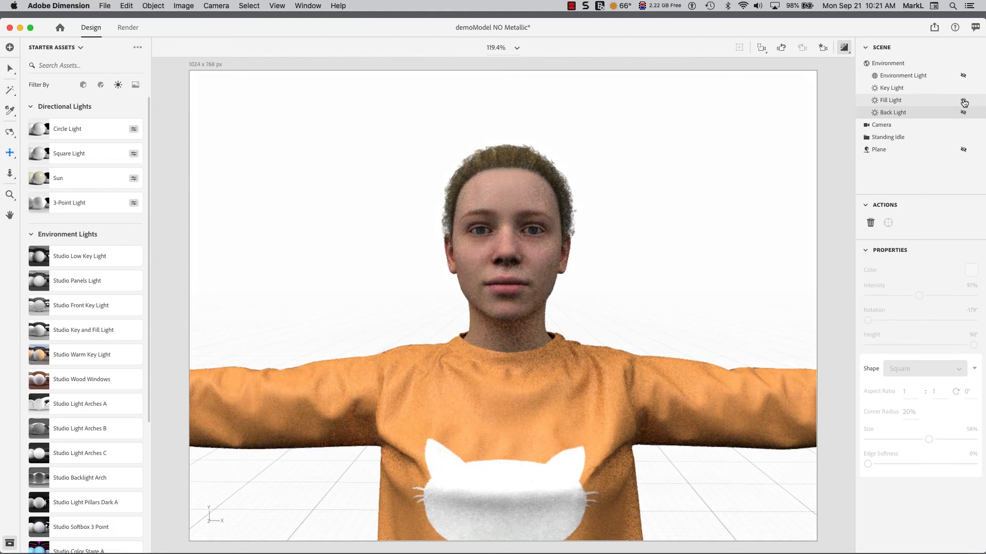
click(963, 101)
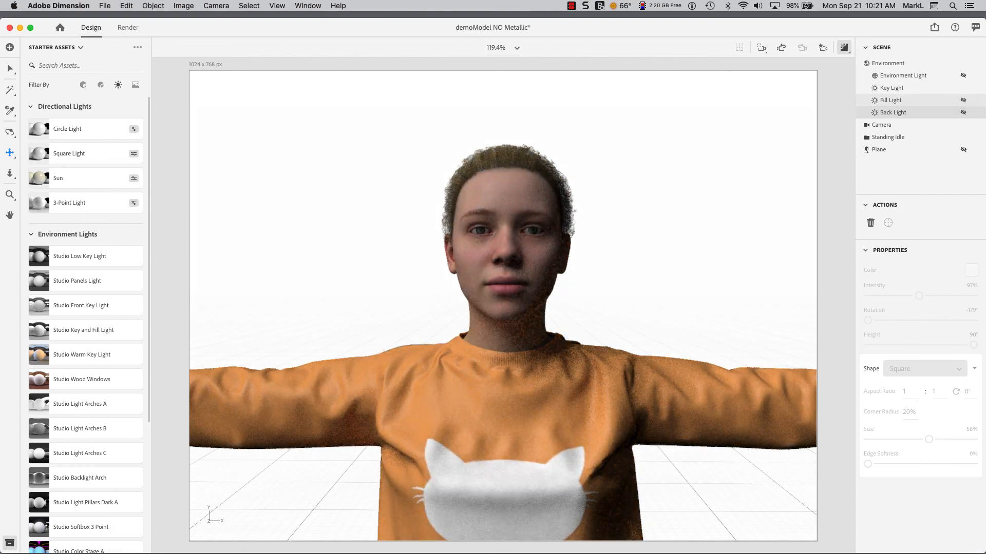
Step: Check the Key Light's height setting and turn the Back Light and Fill Light back on
click(901, 91)
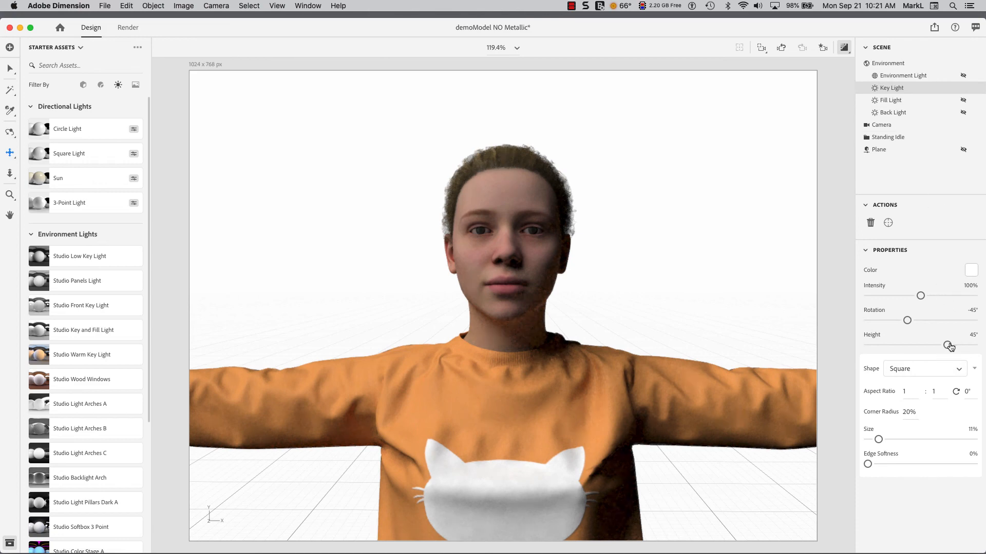
mouse_move(947, 346)
mouse_down()
mouse_move(900, 347)
mouse_move(947, 346)
mouse_up()
click(962, 114)
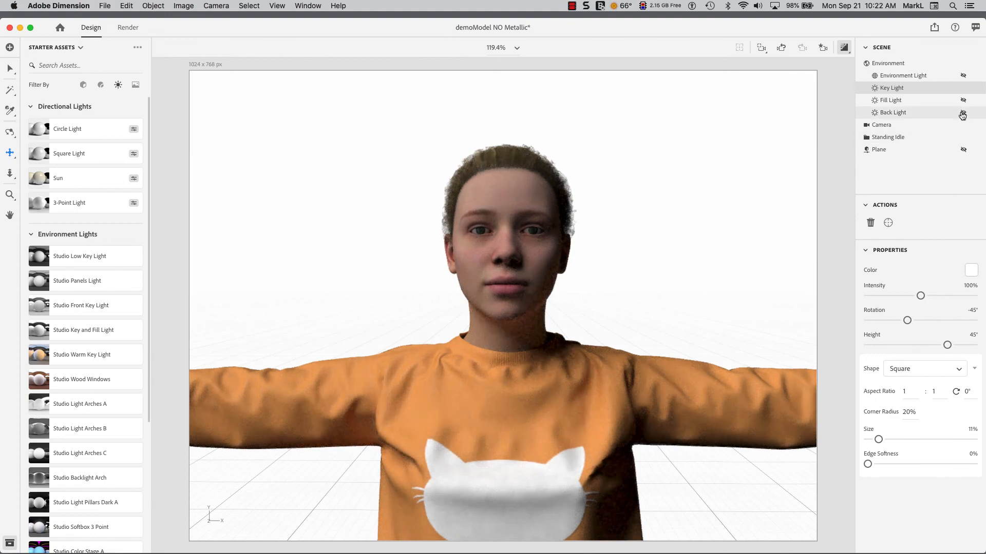
click(963, 101)
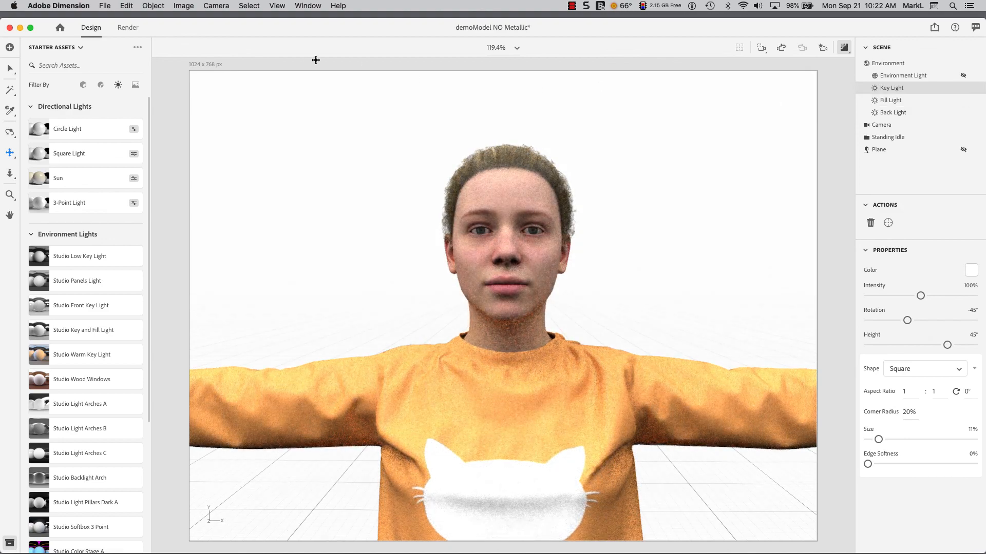
Step: Name the export file demoModel NO Metallic Monday and render the current view
click(127, 27)
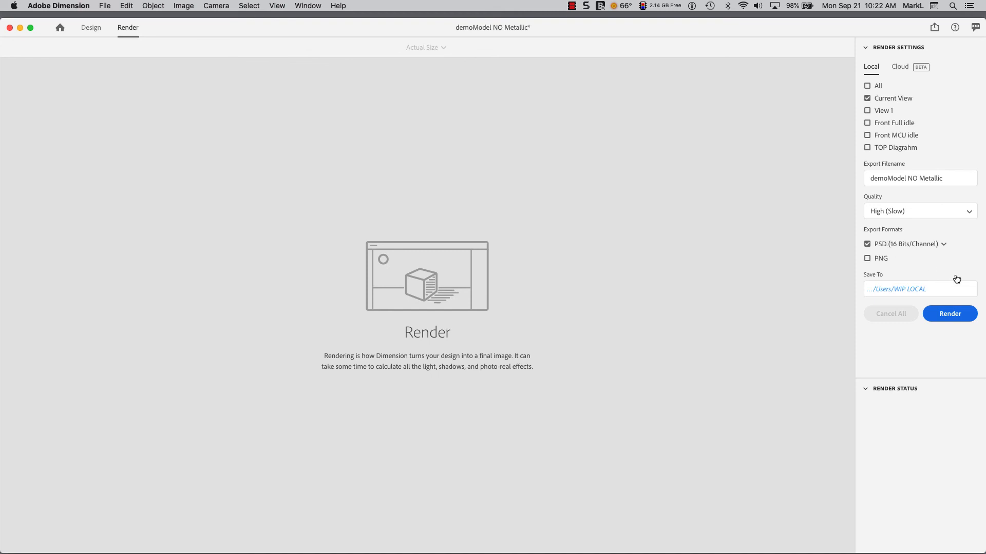
click(950, 316)
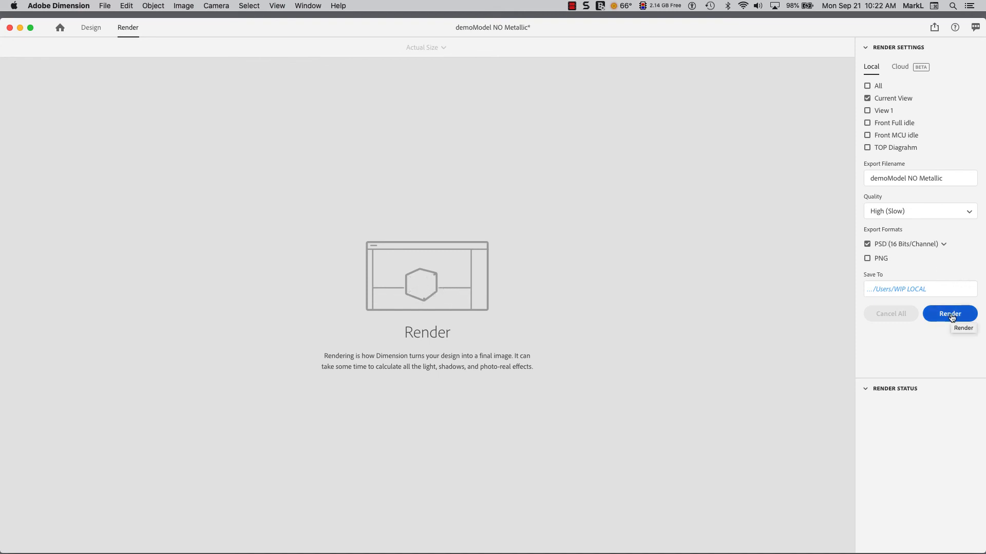
click(956, 179)
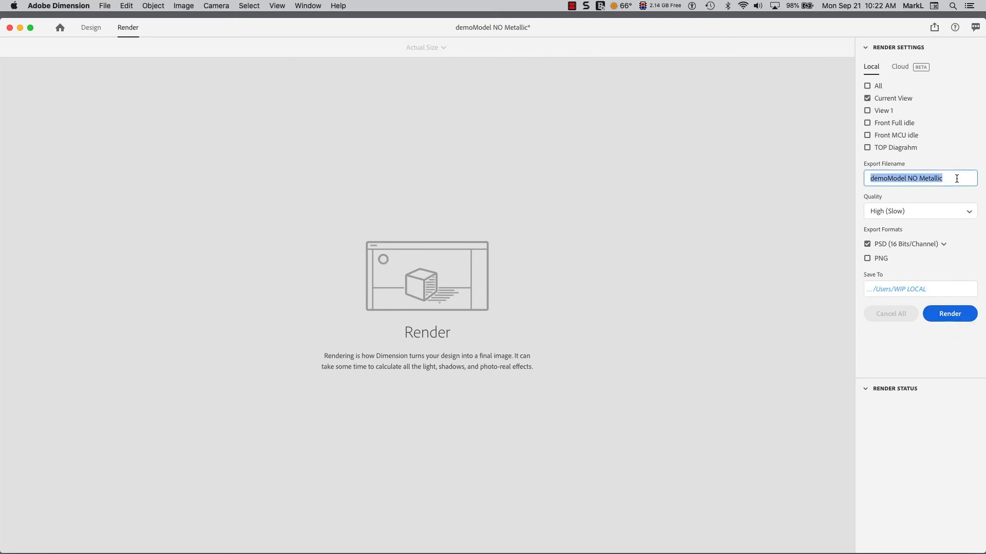
click(956, 178)
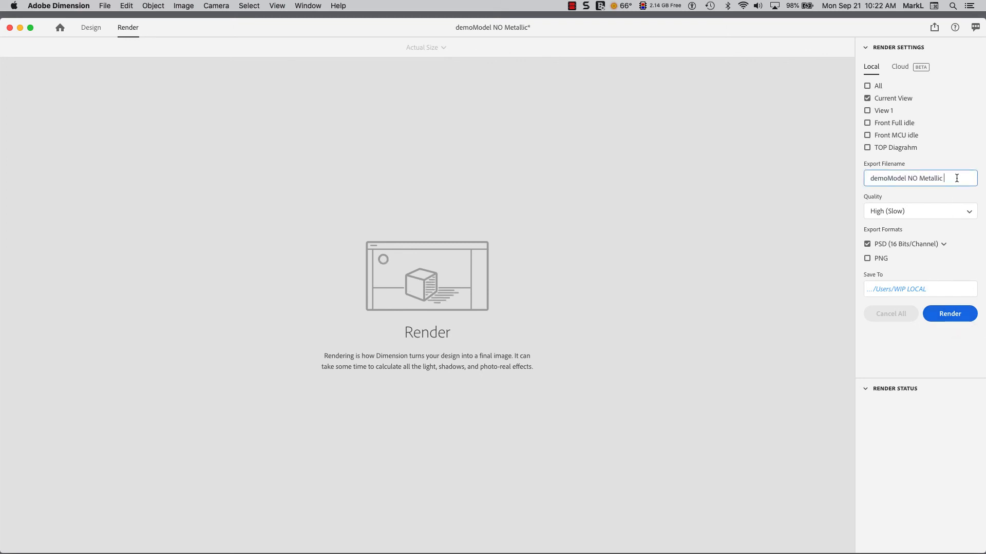
text(Monday)
click(947, 315)
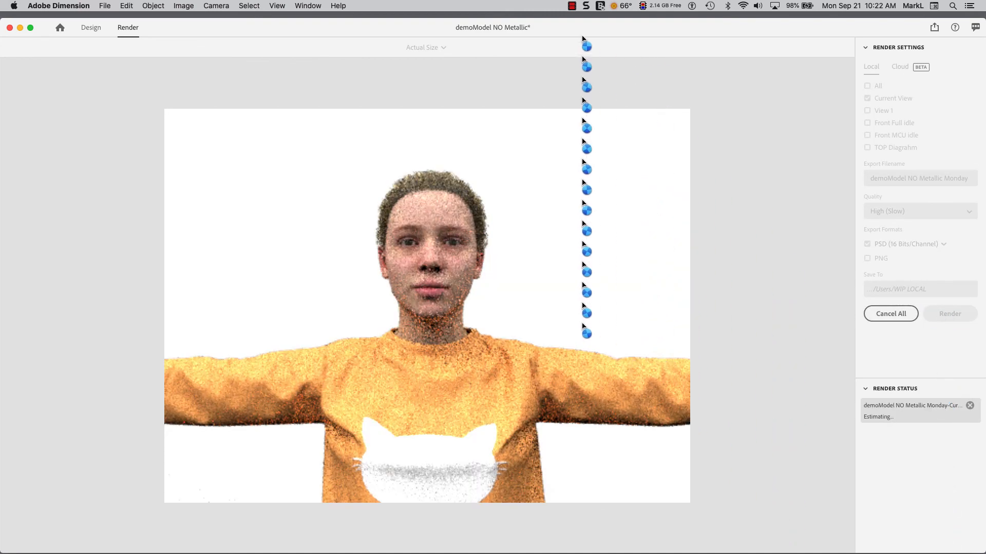
click(572, 6)
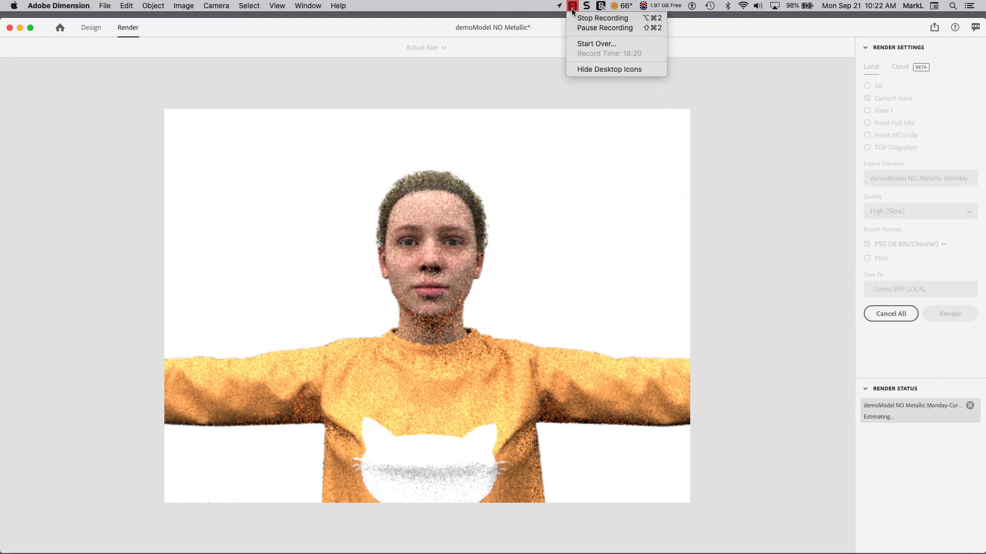
click(582, 26)
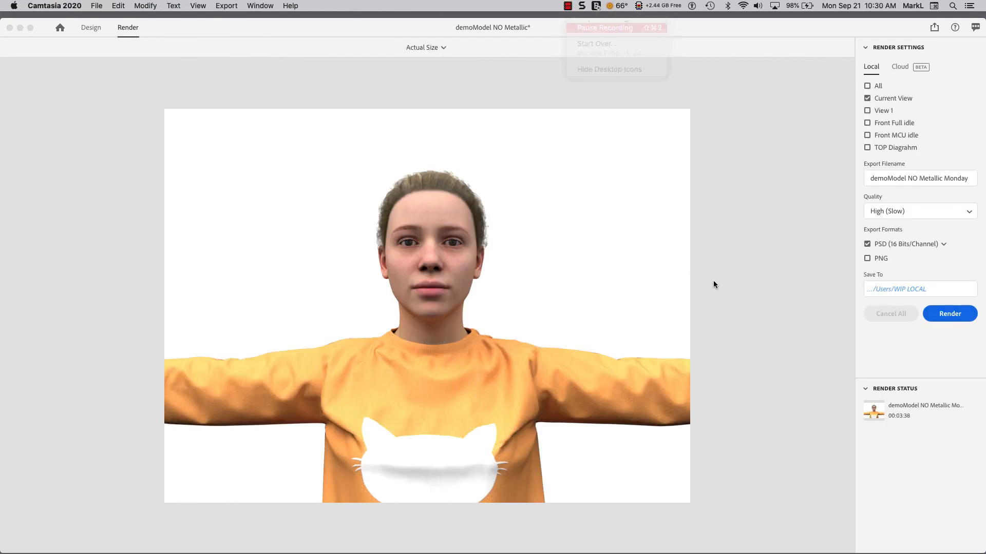